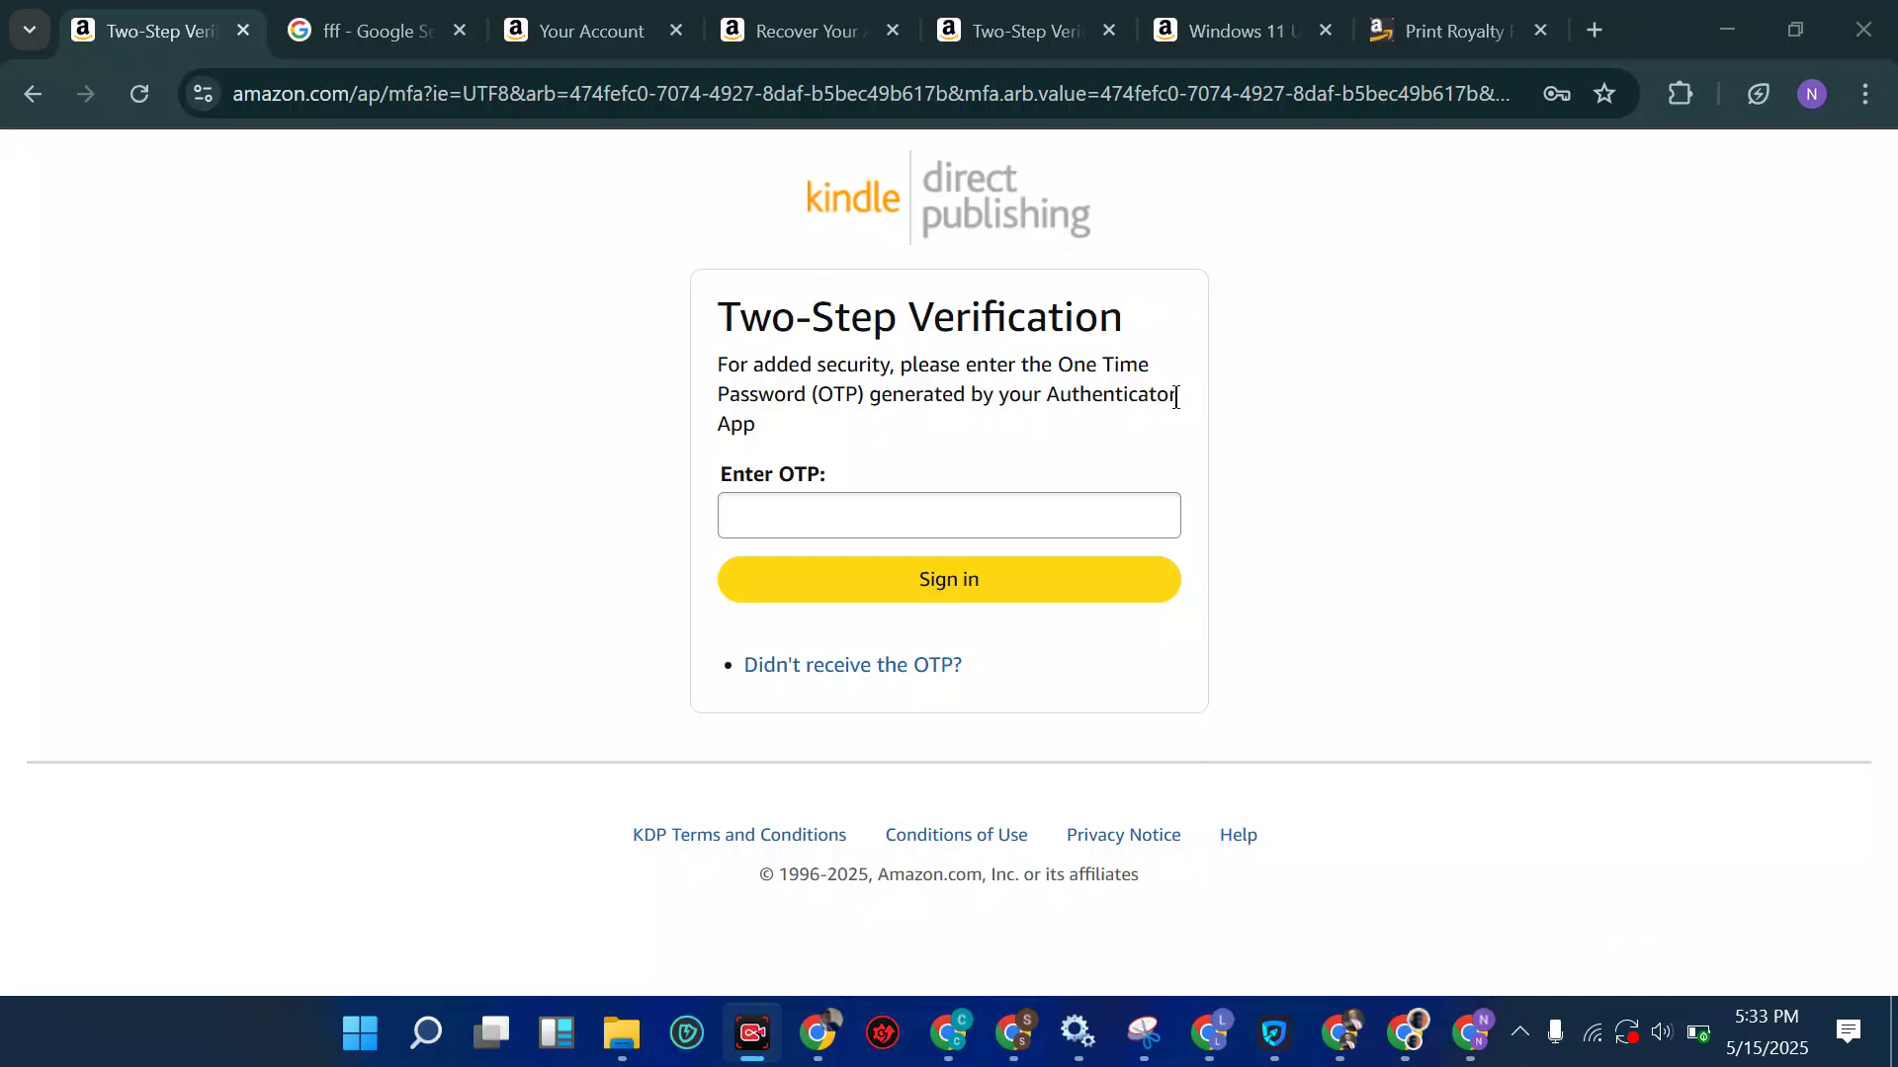
- Go to amazon.com in the Google tab and reach the Your Account page
left_click(831, 524)
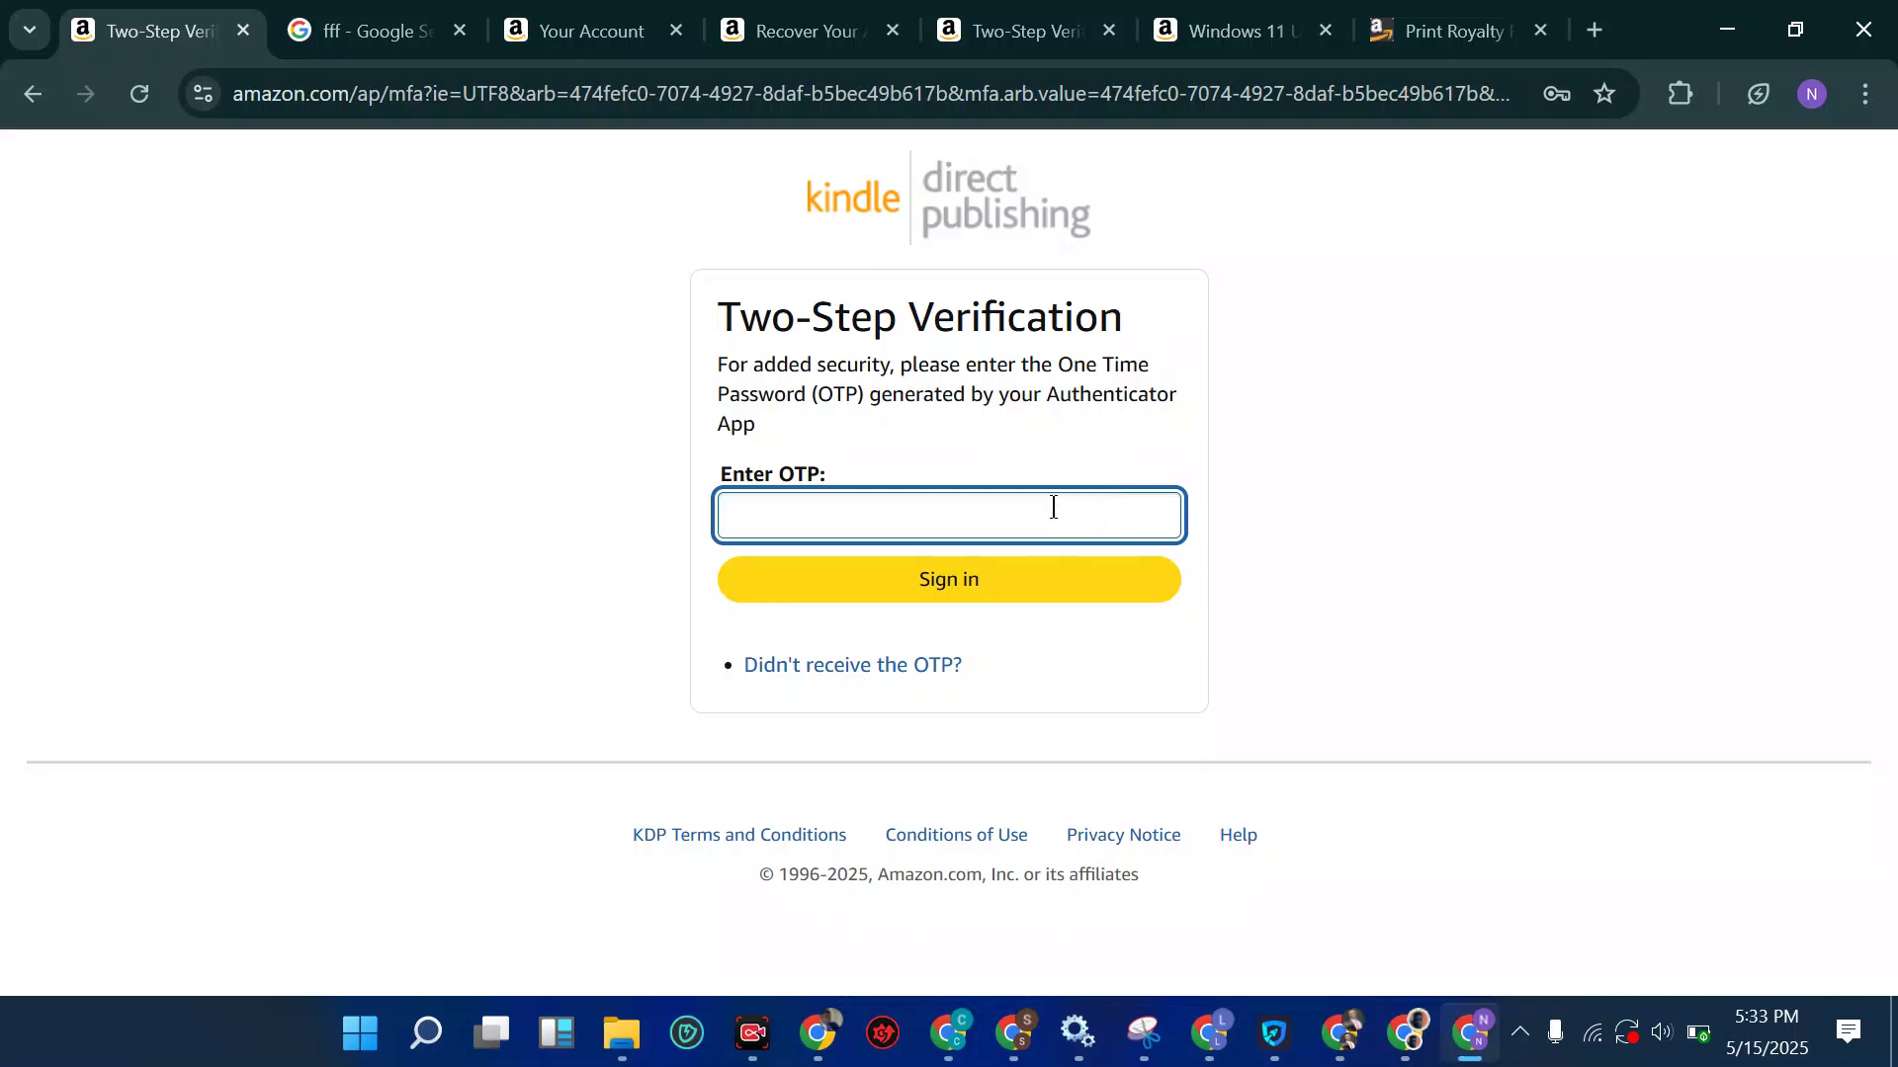
left_click(342, 25)
left_click(344, 94)
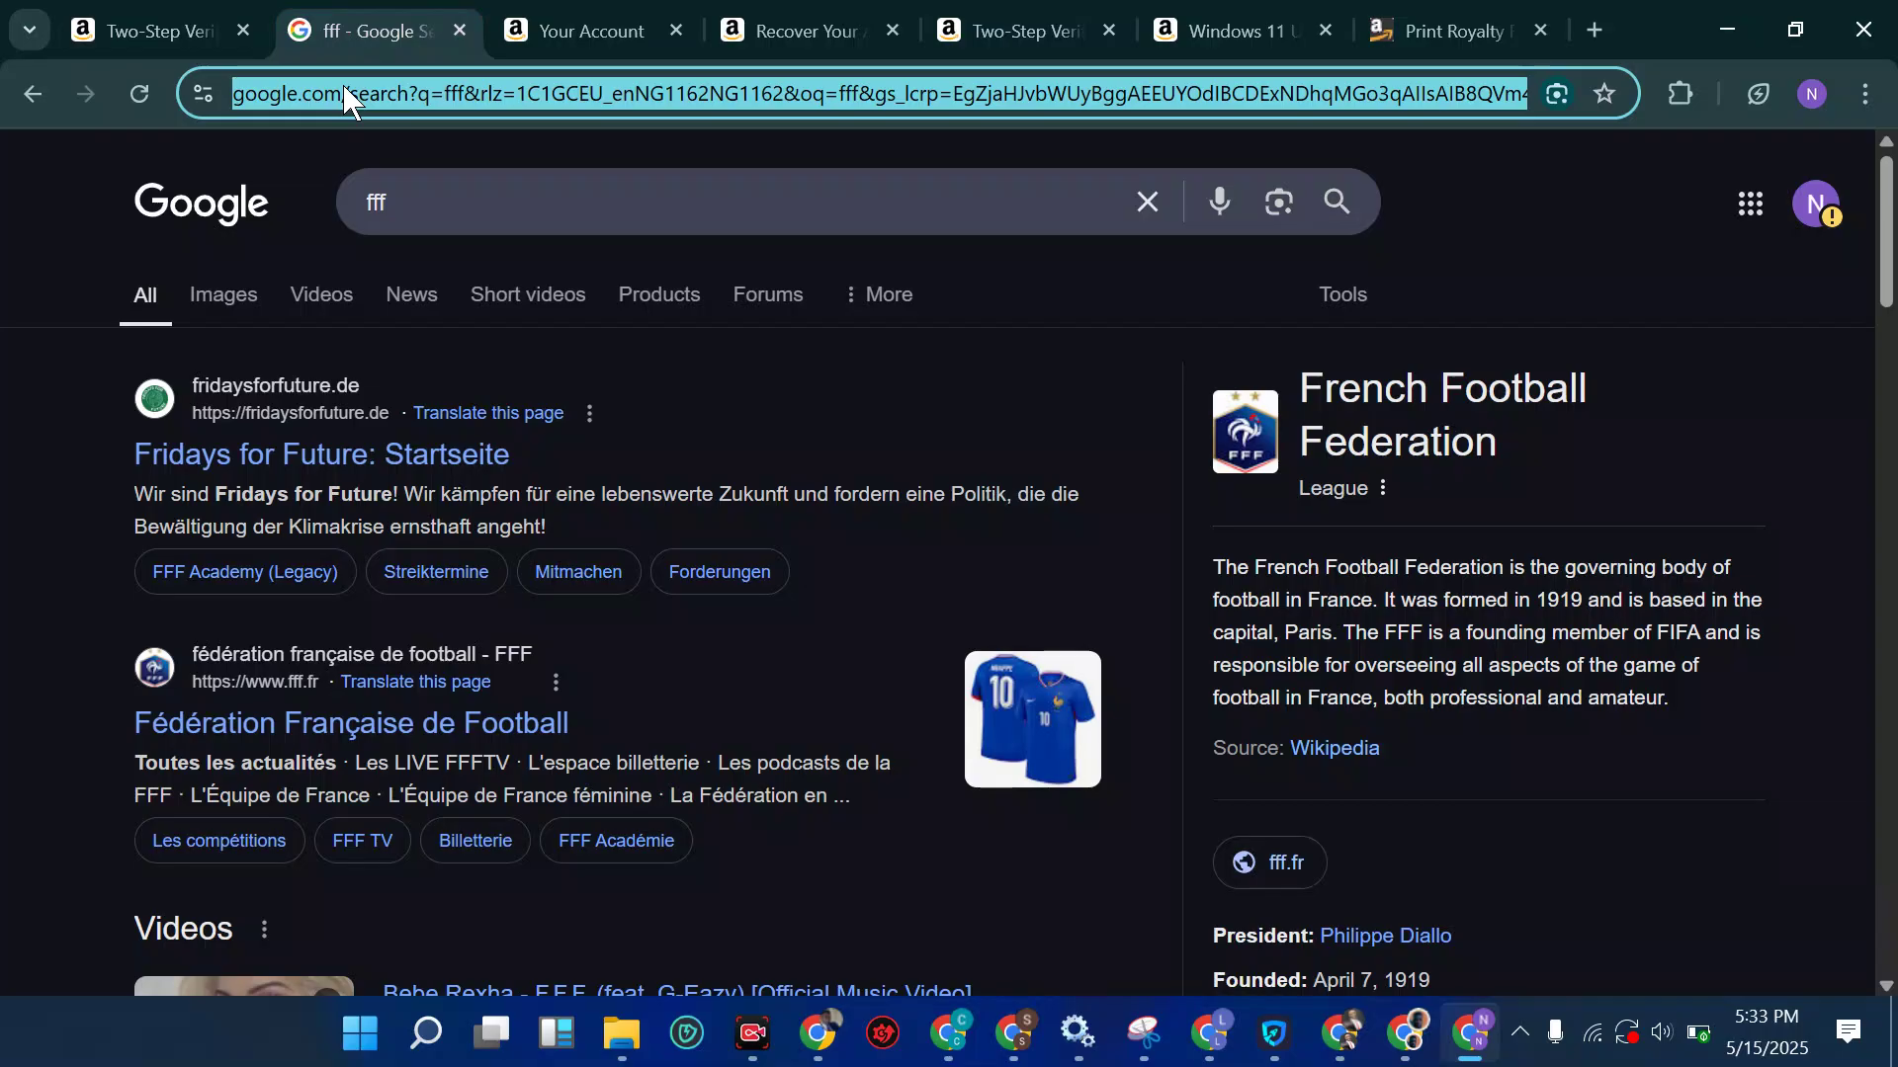
type("am")
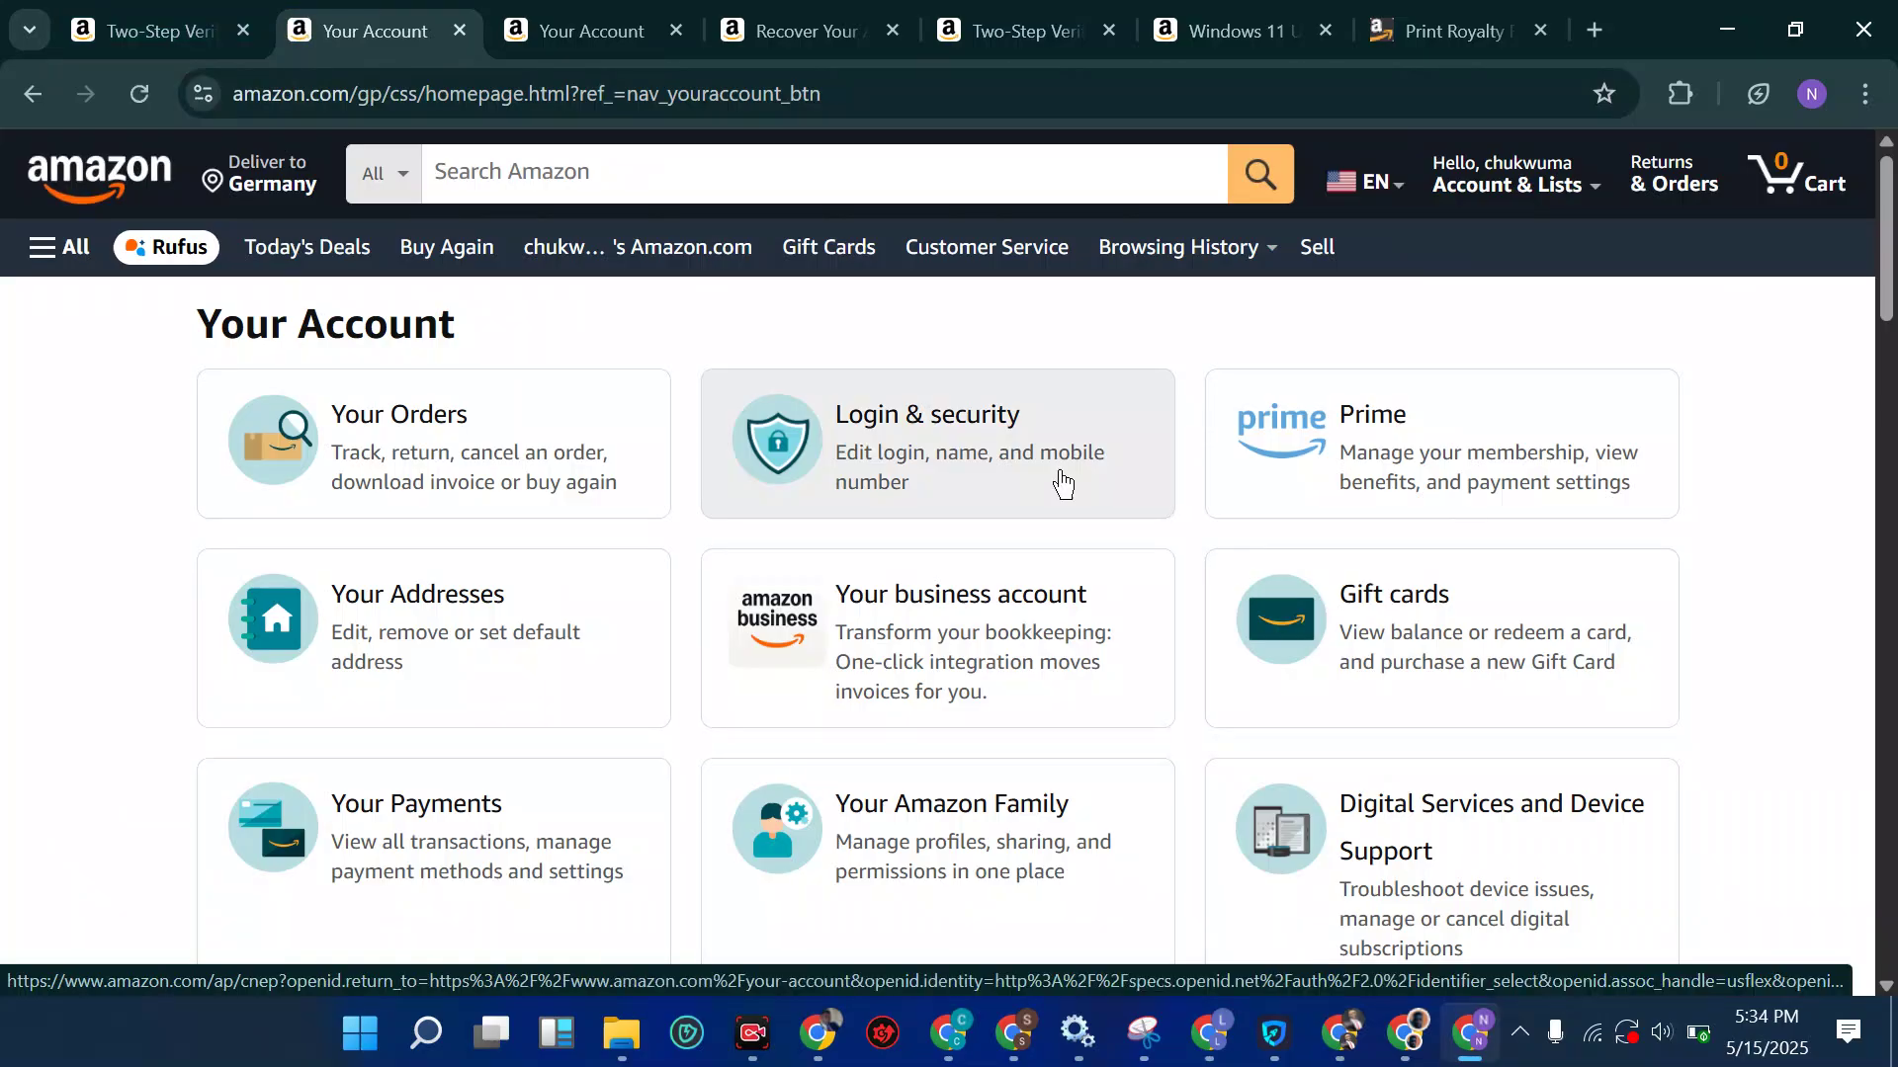
- From Login & security, disable Two-Step Verification with old settings cleared and skip the feedback
left_click(1062, 484)
scroll(1631, 974, "down", 8)
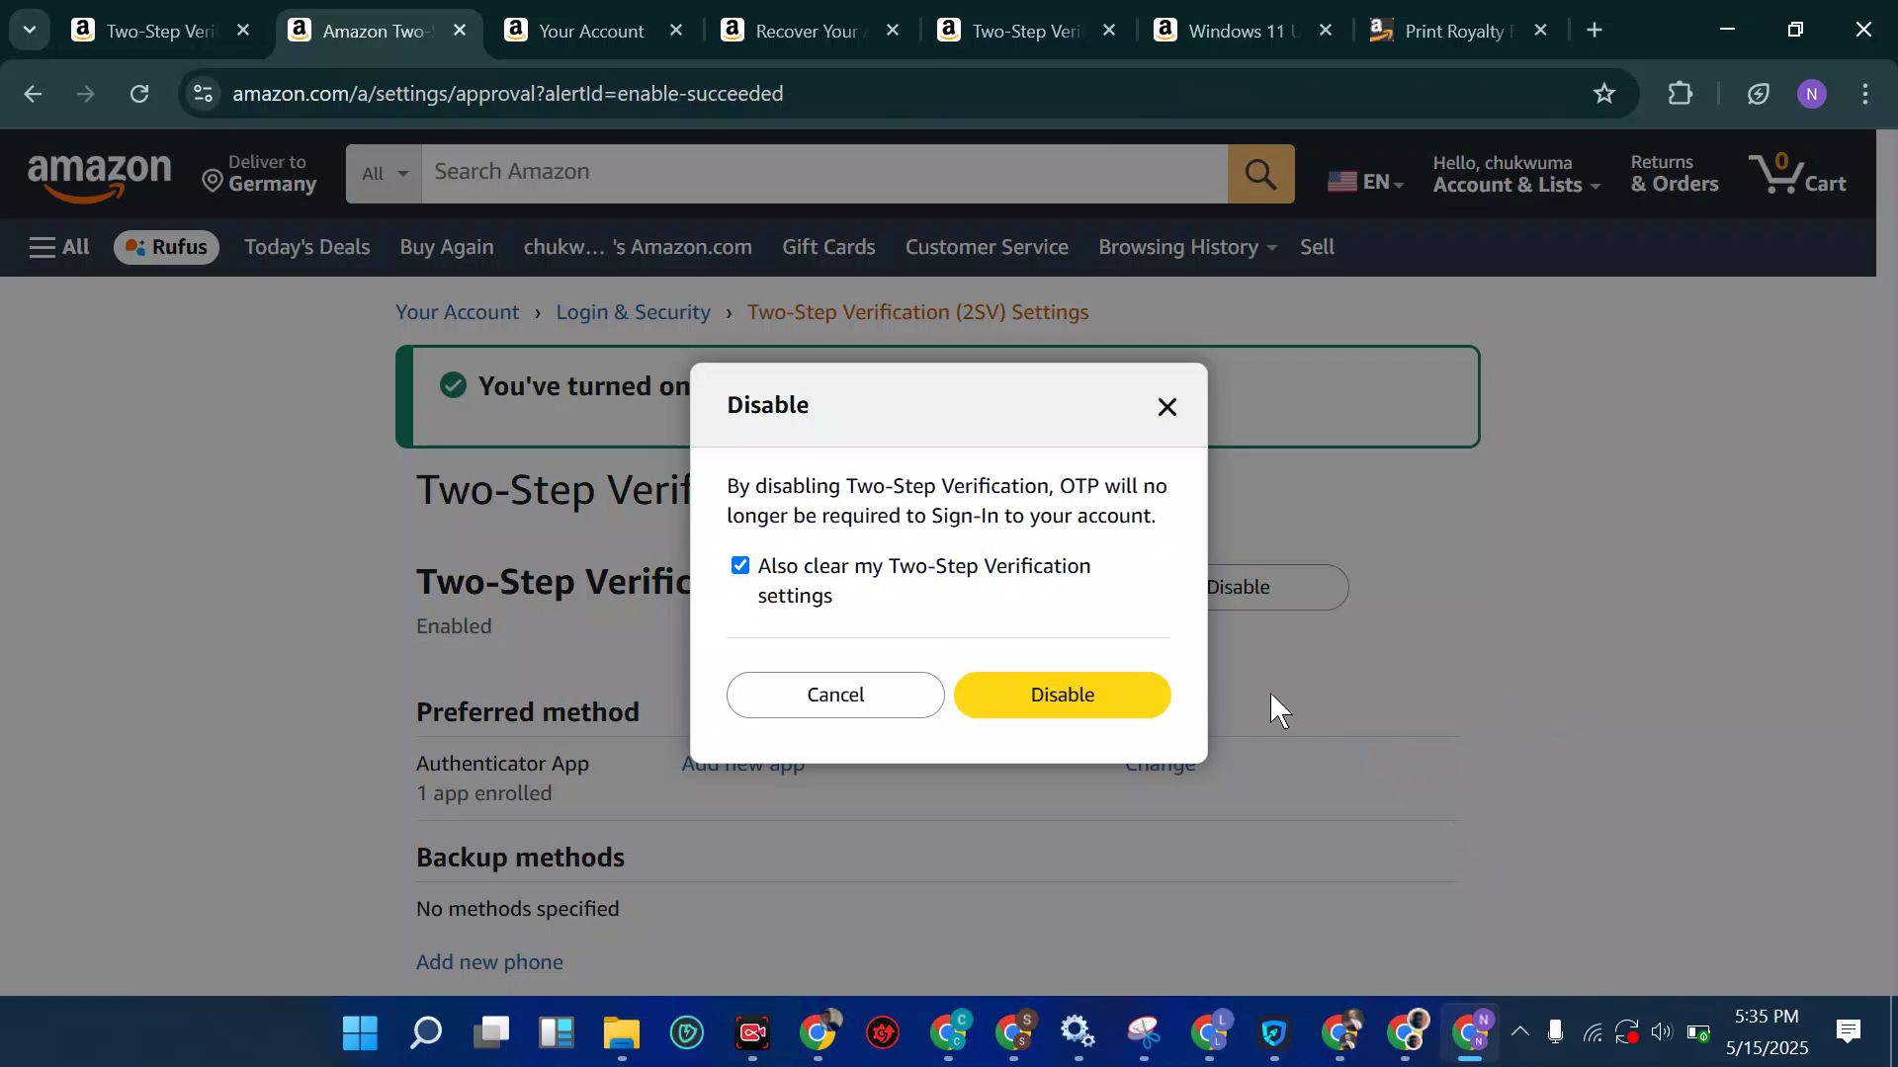
left_click(1043, 695)
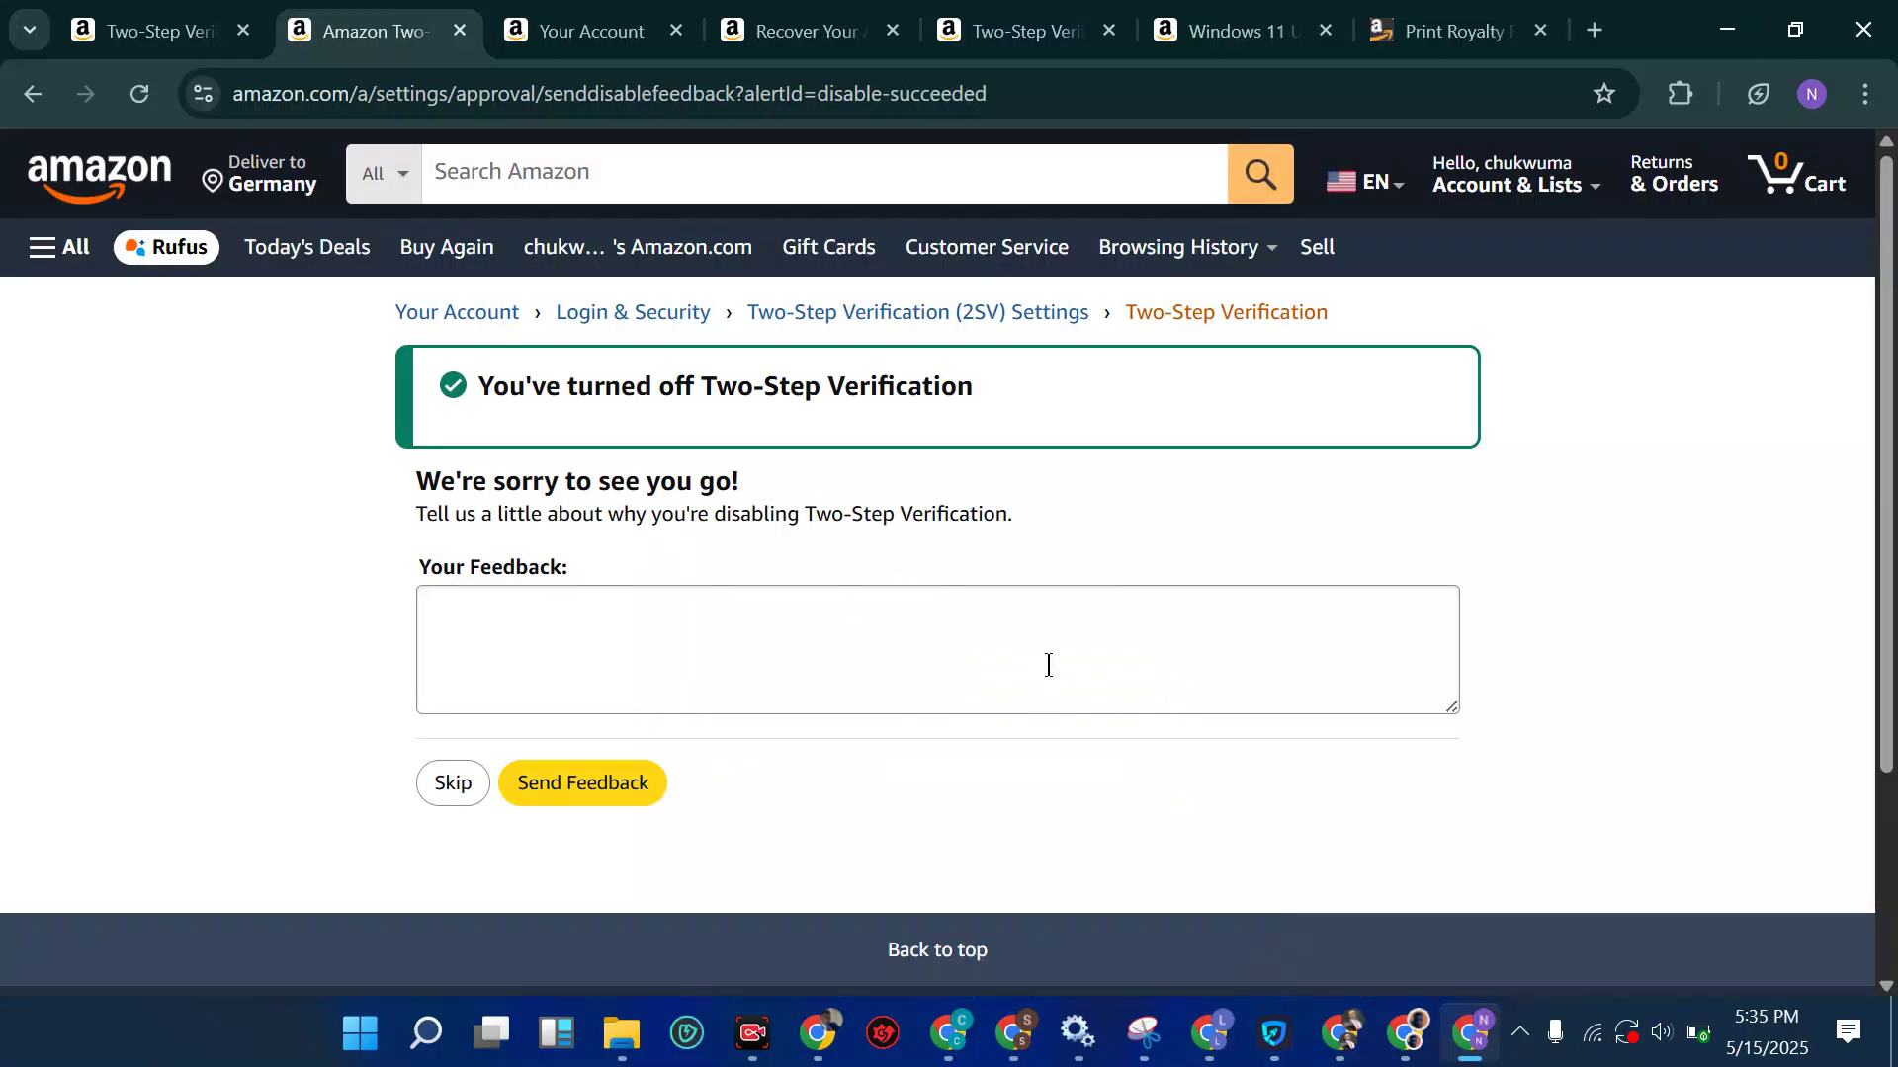
left_click(468, 786)
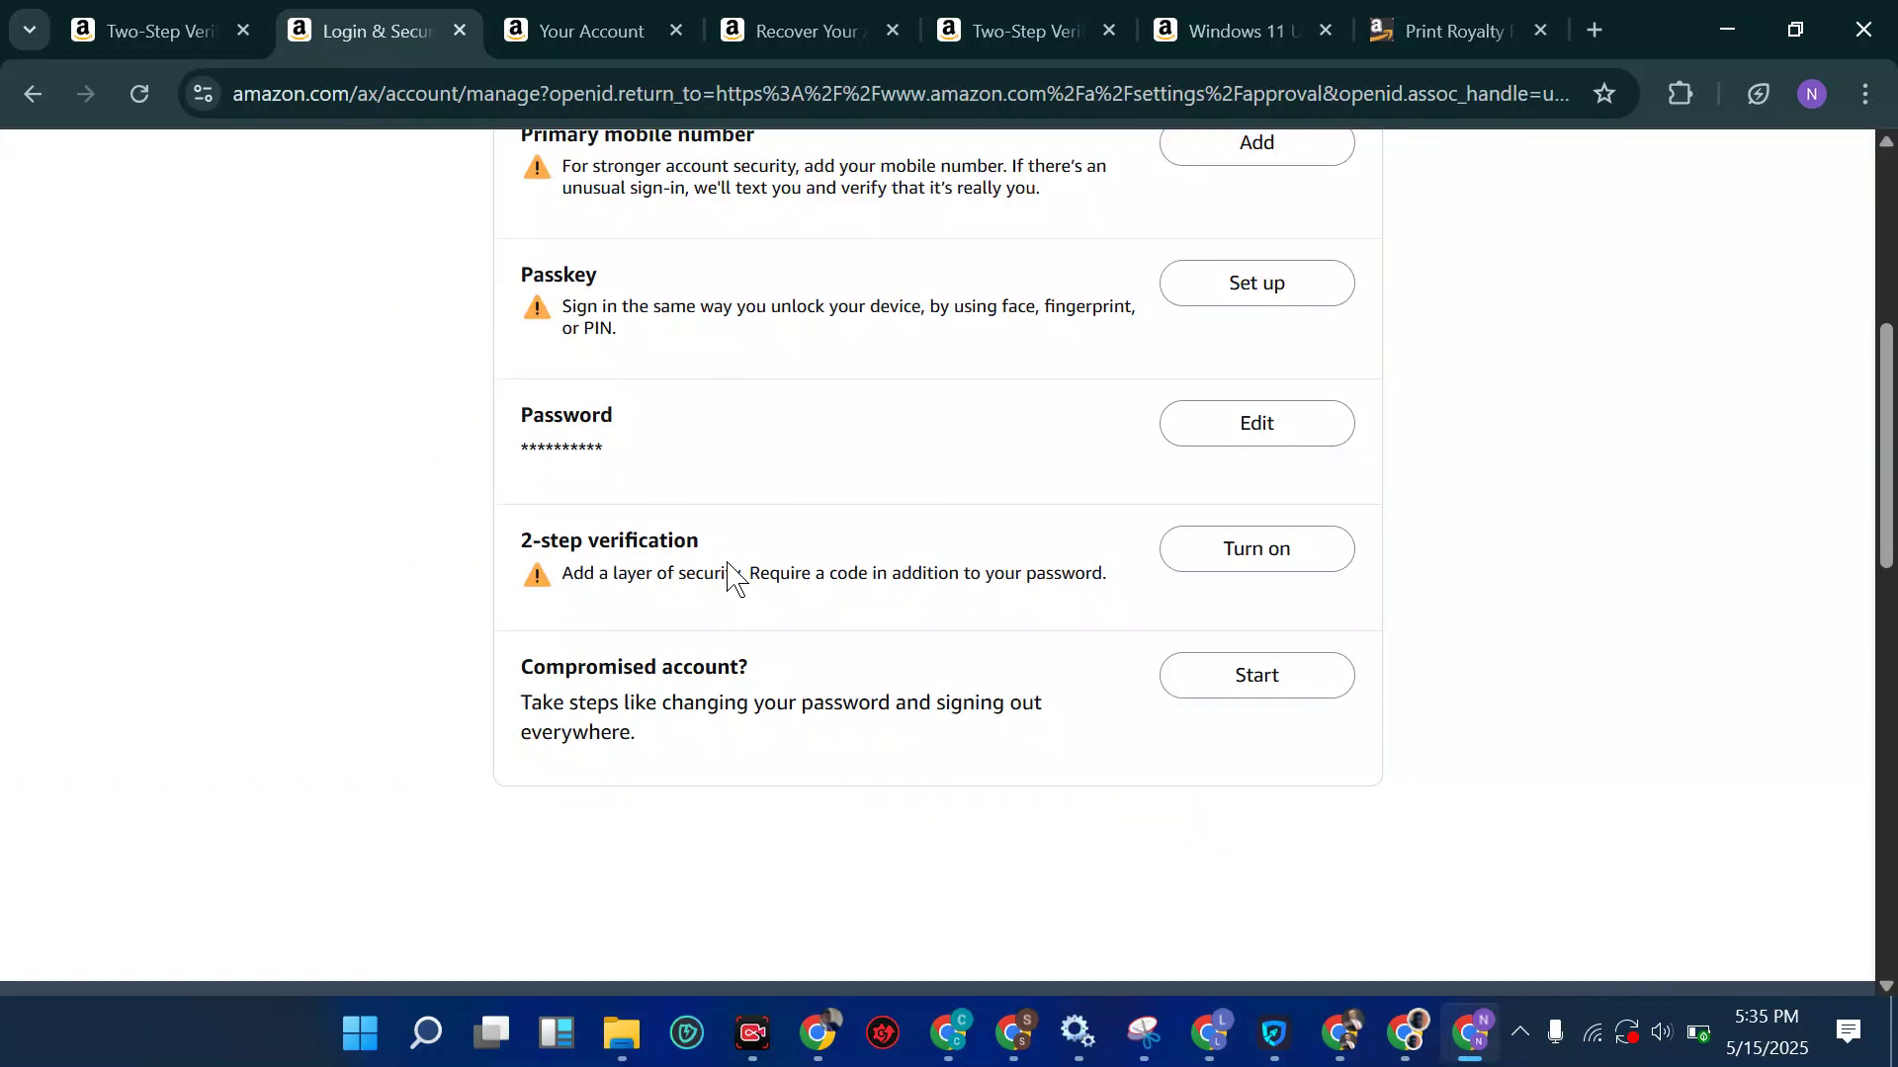
- Turn 2-step verification back on and choose the Authenticator App method to show its barcode
left_click(1255, 561)
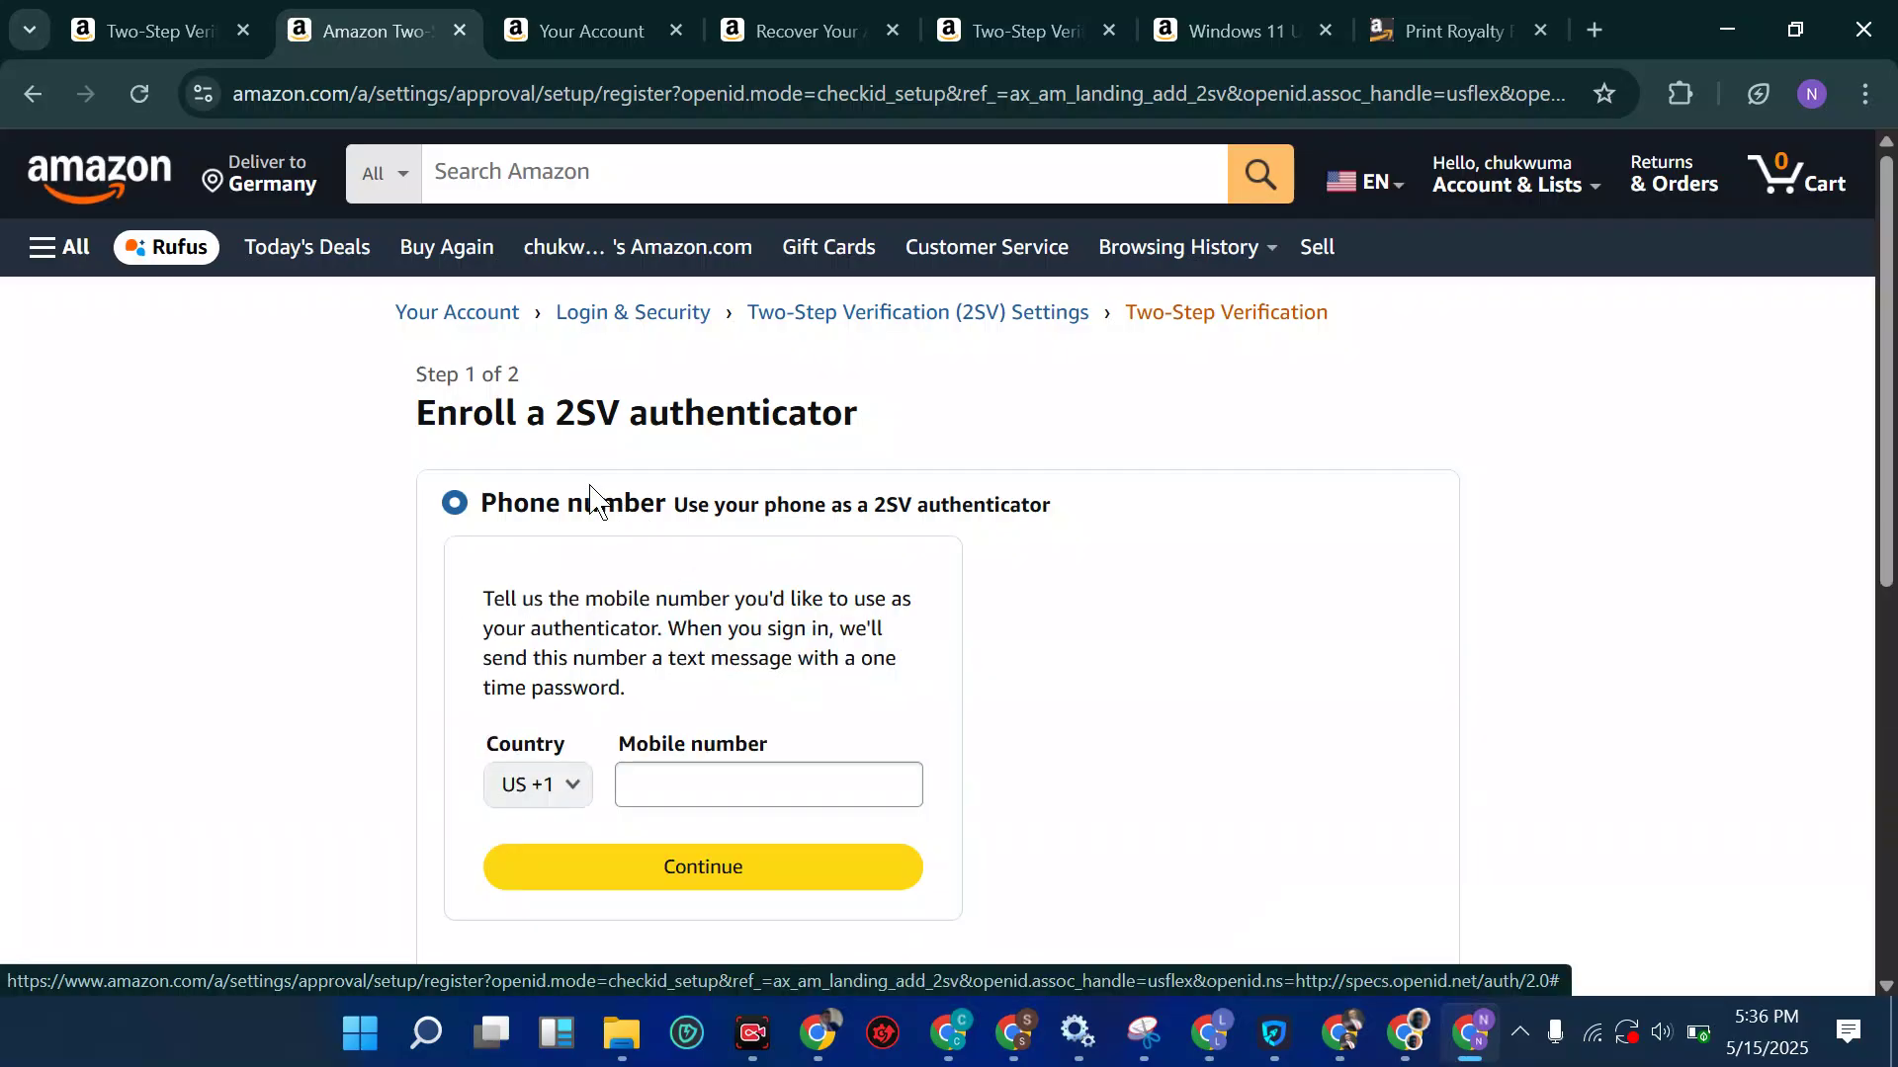
scroll(617, 479, "down", 5)
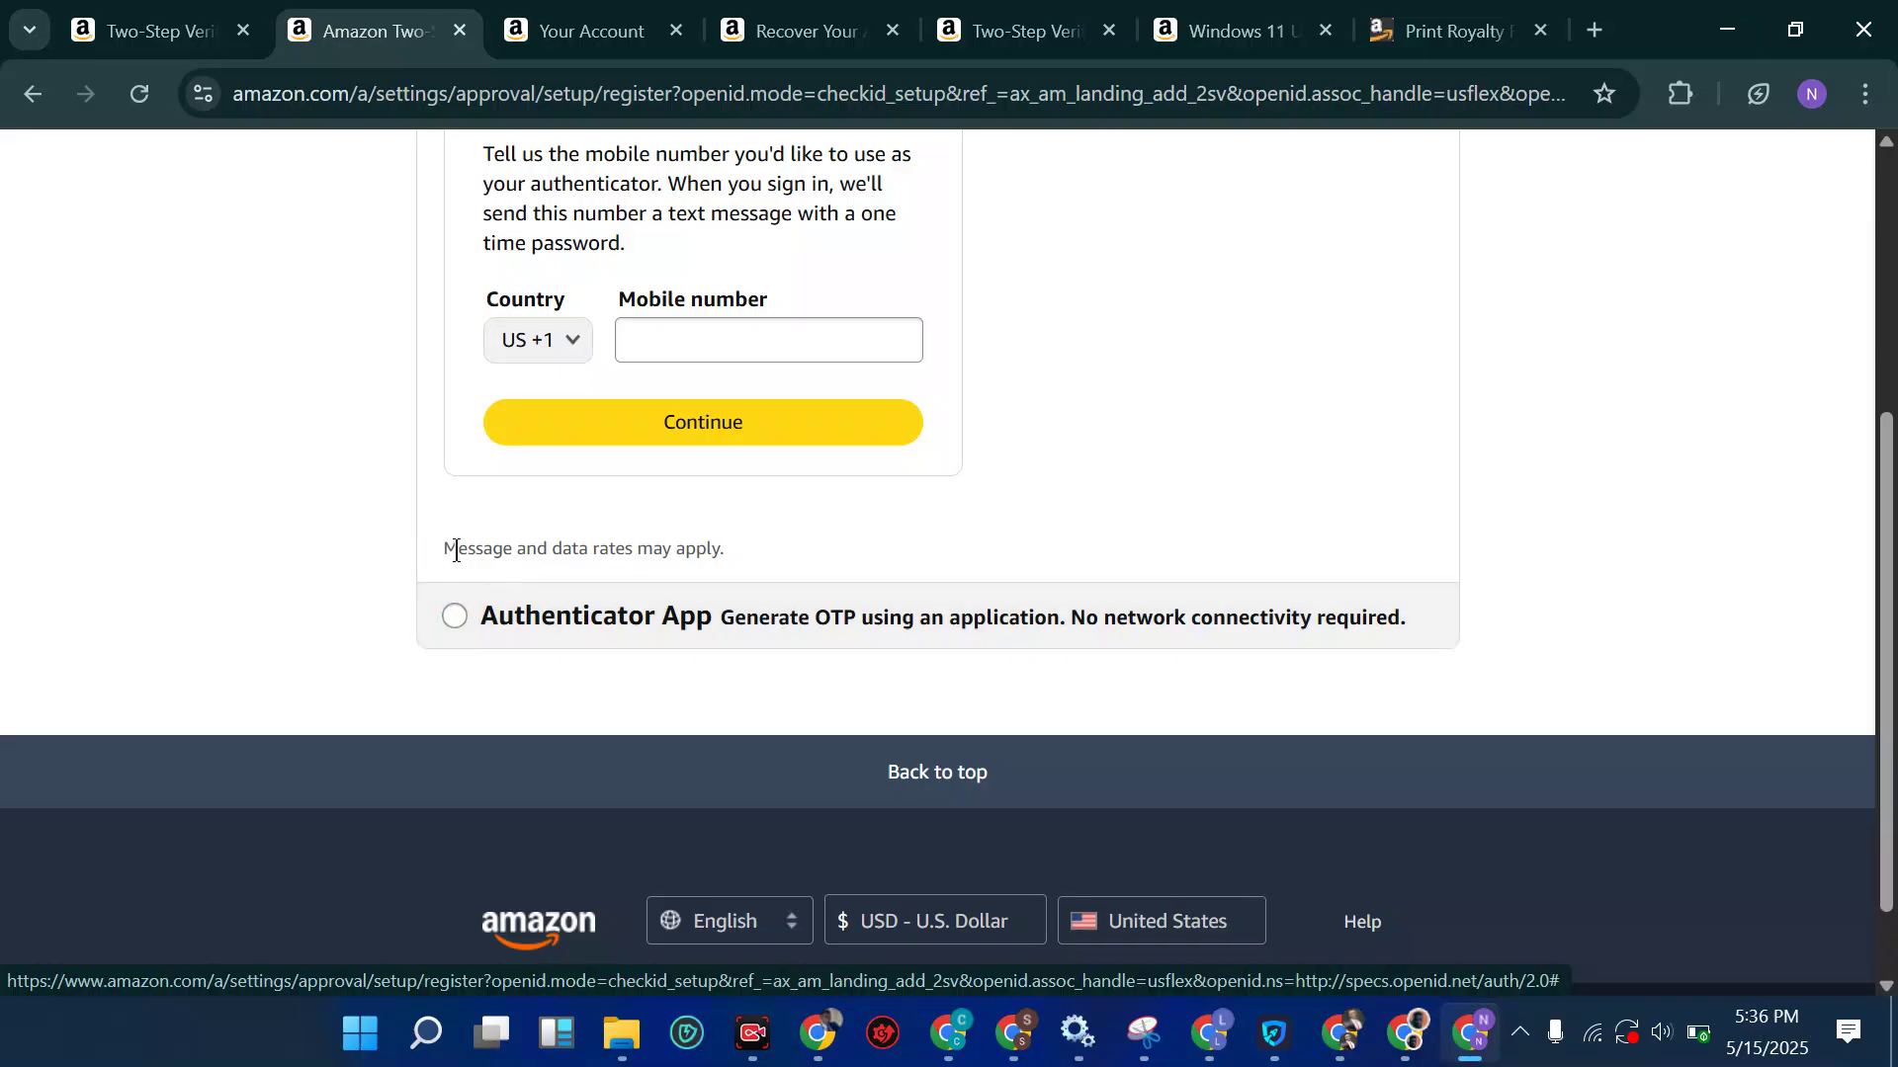
left_click(452, 628)
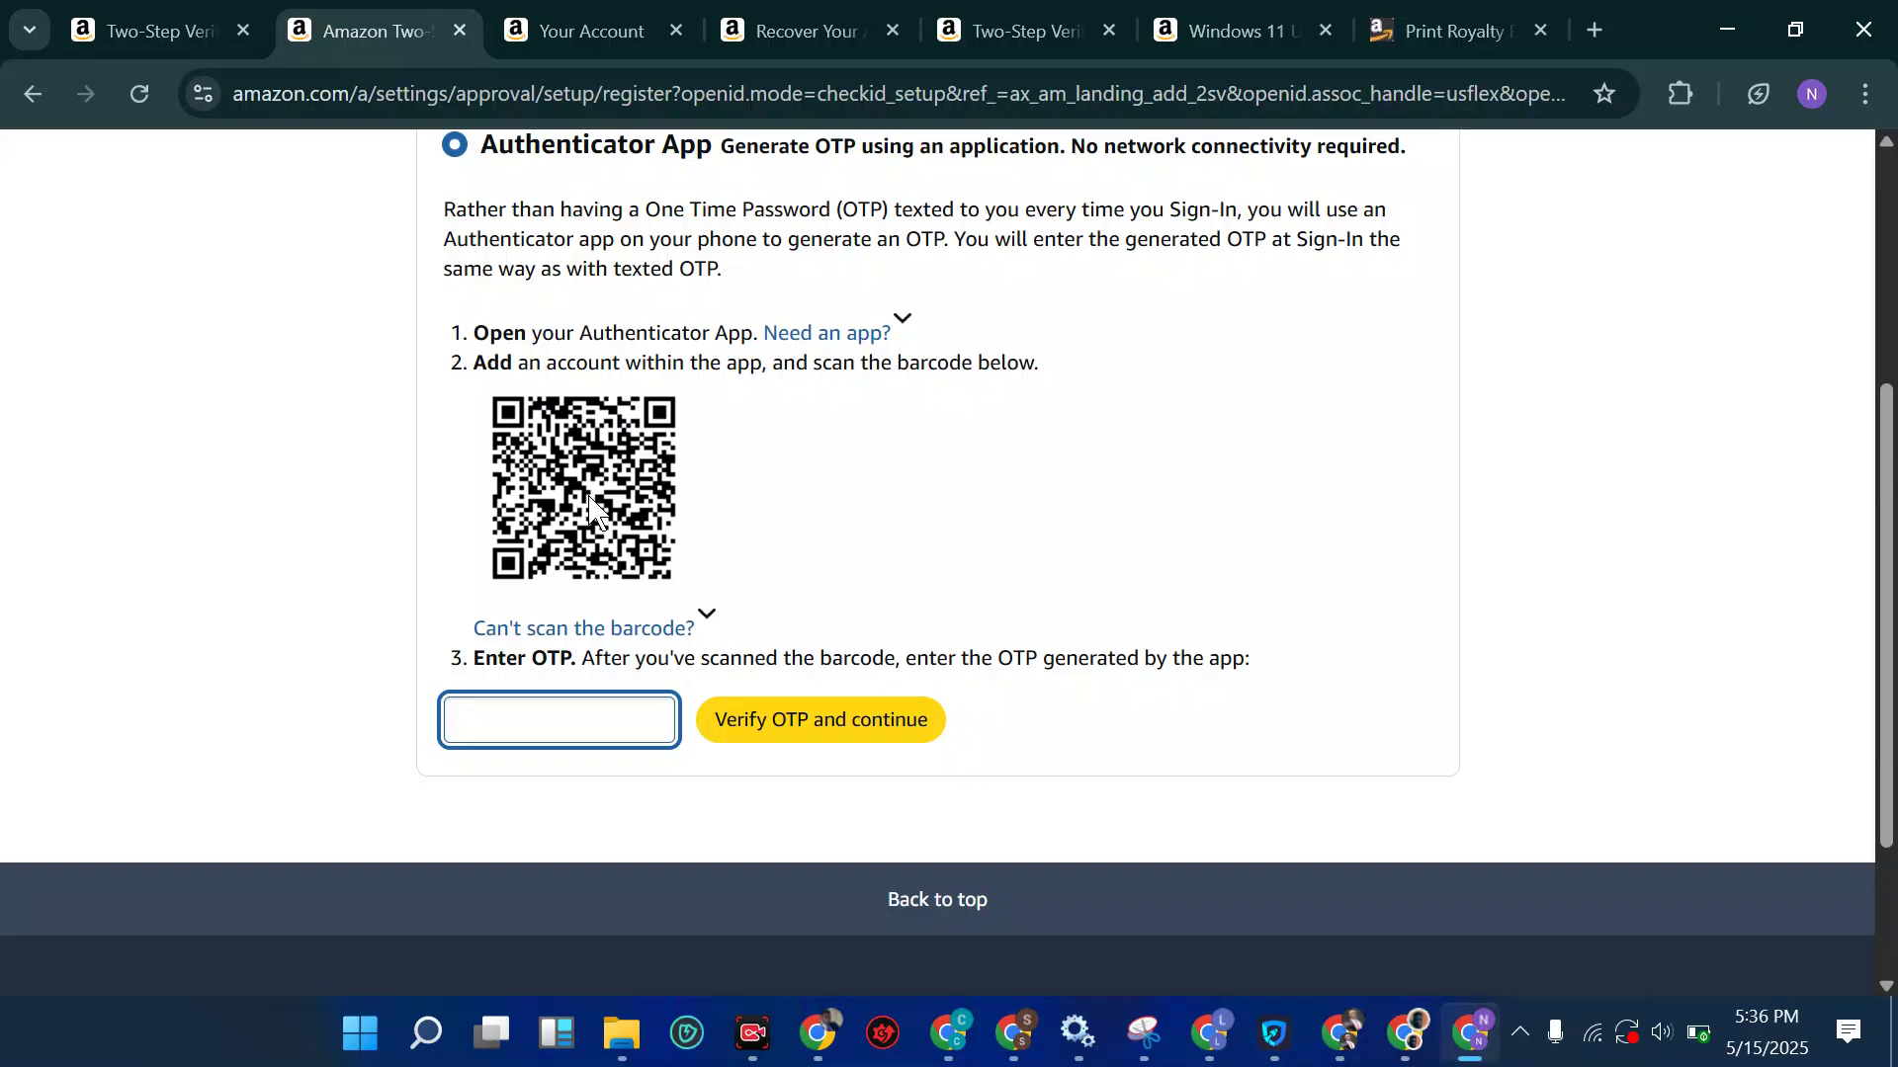
left_click(627, 630)
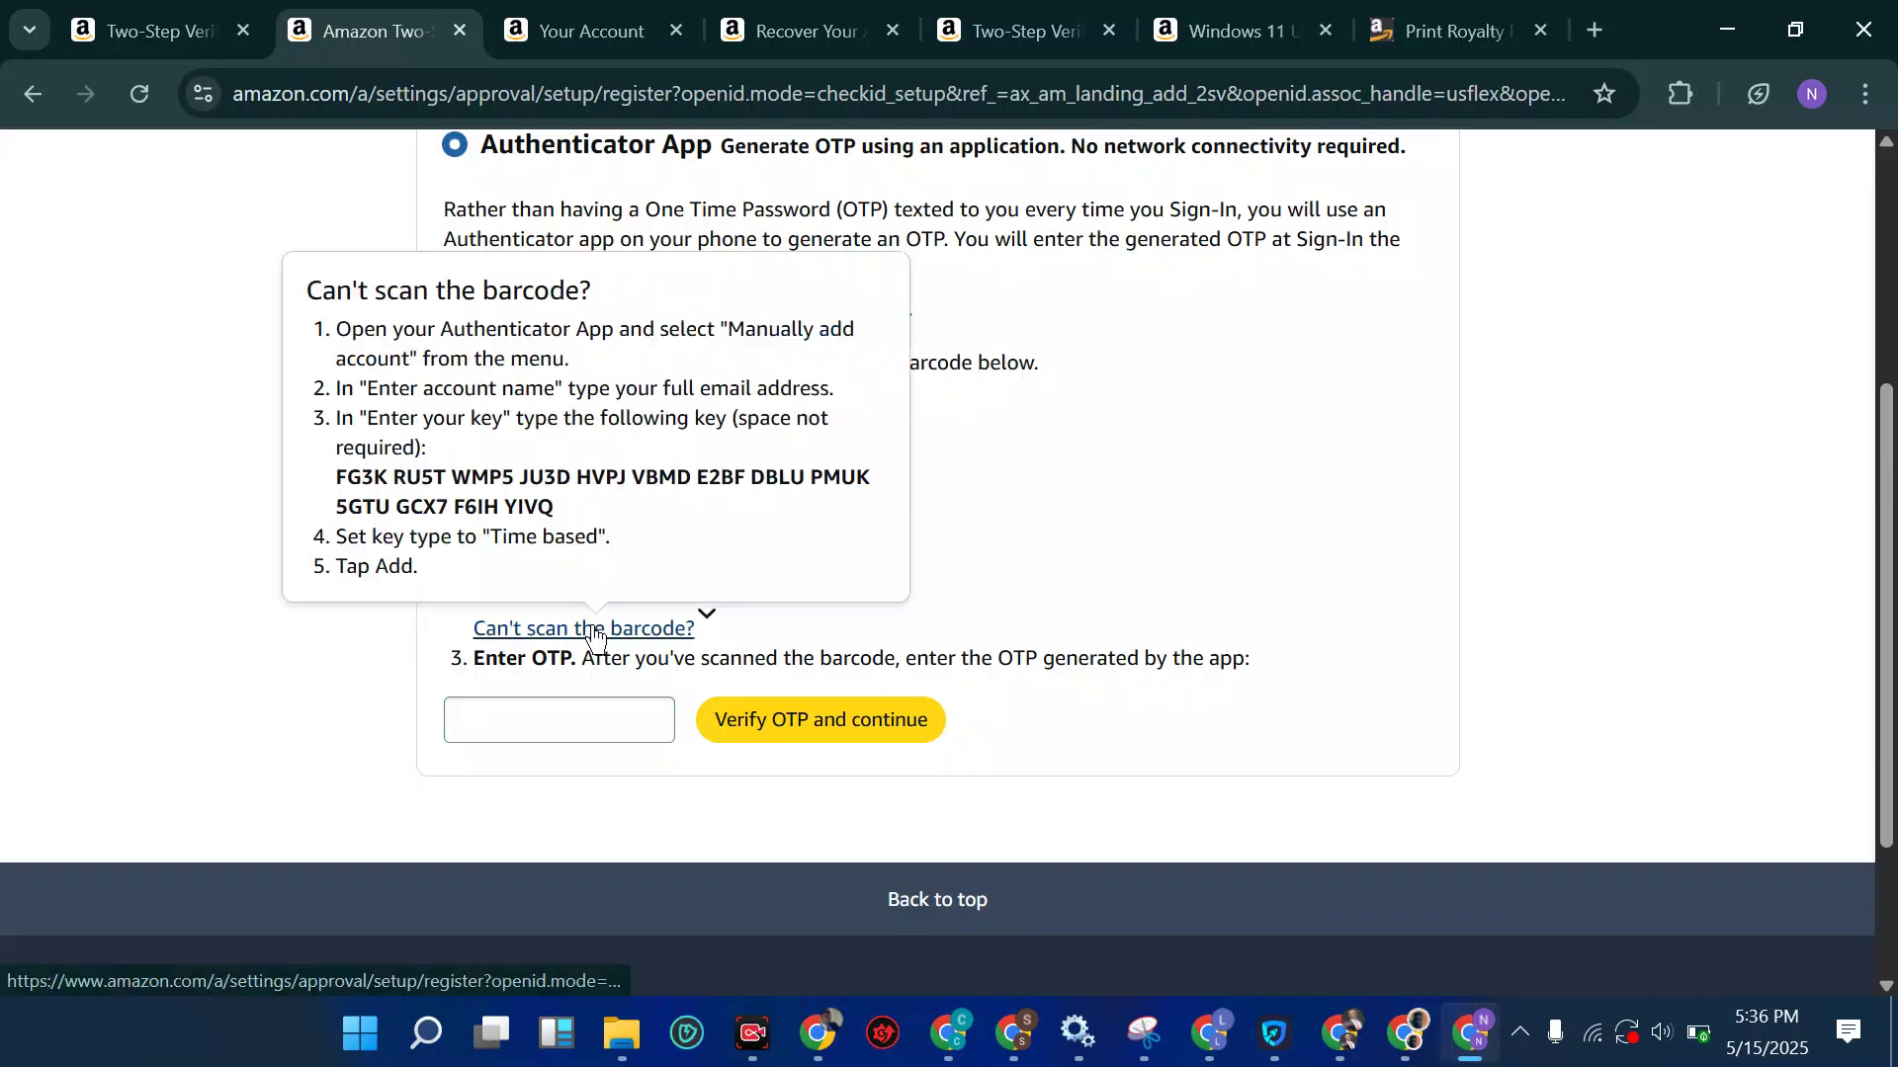
left_click_drag(337, 479, 556, 509)
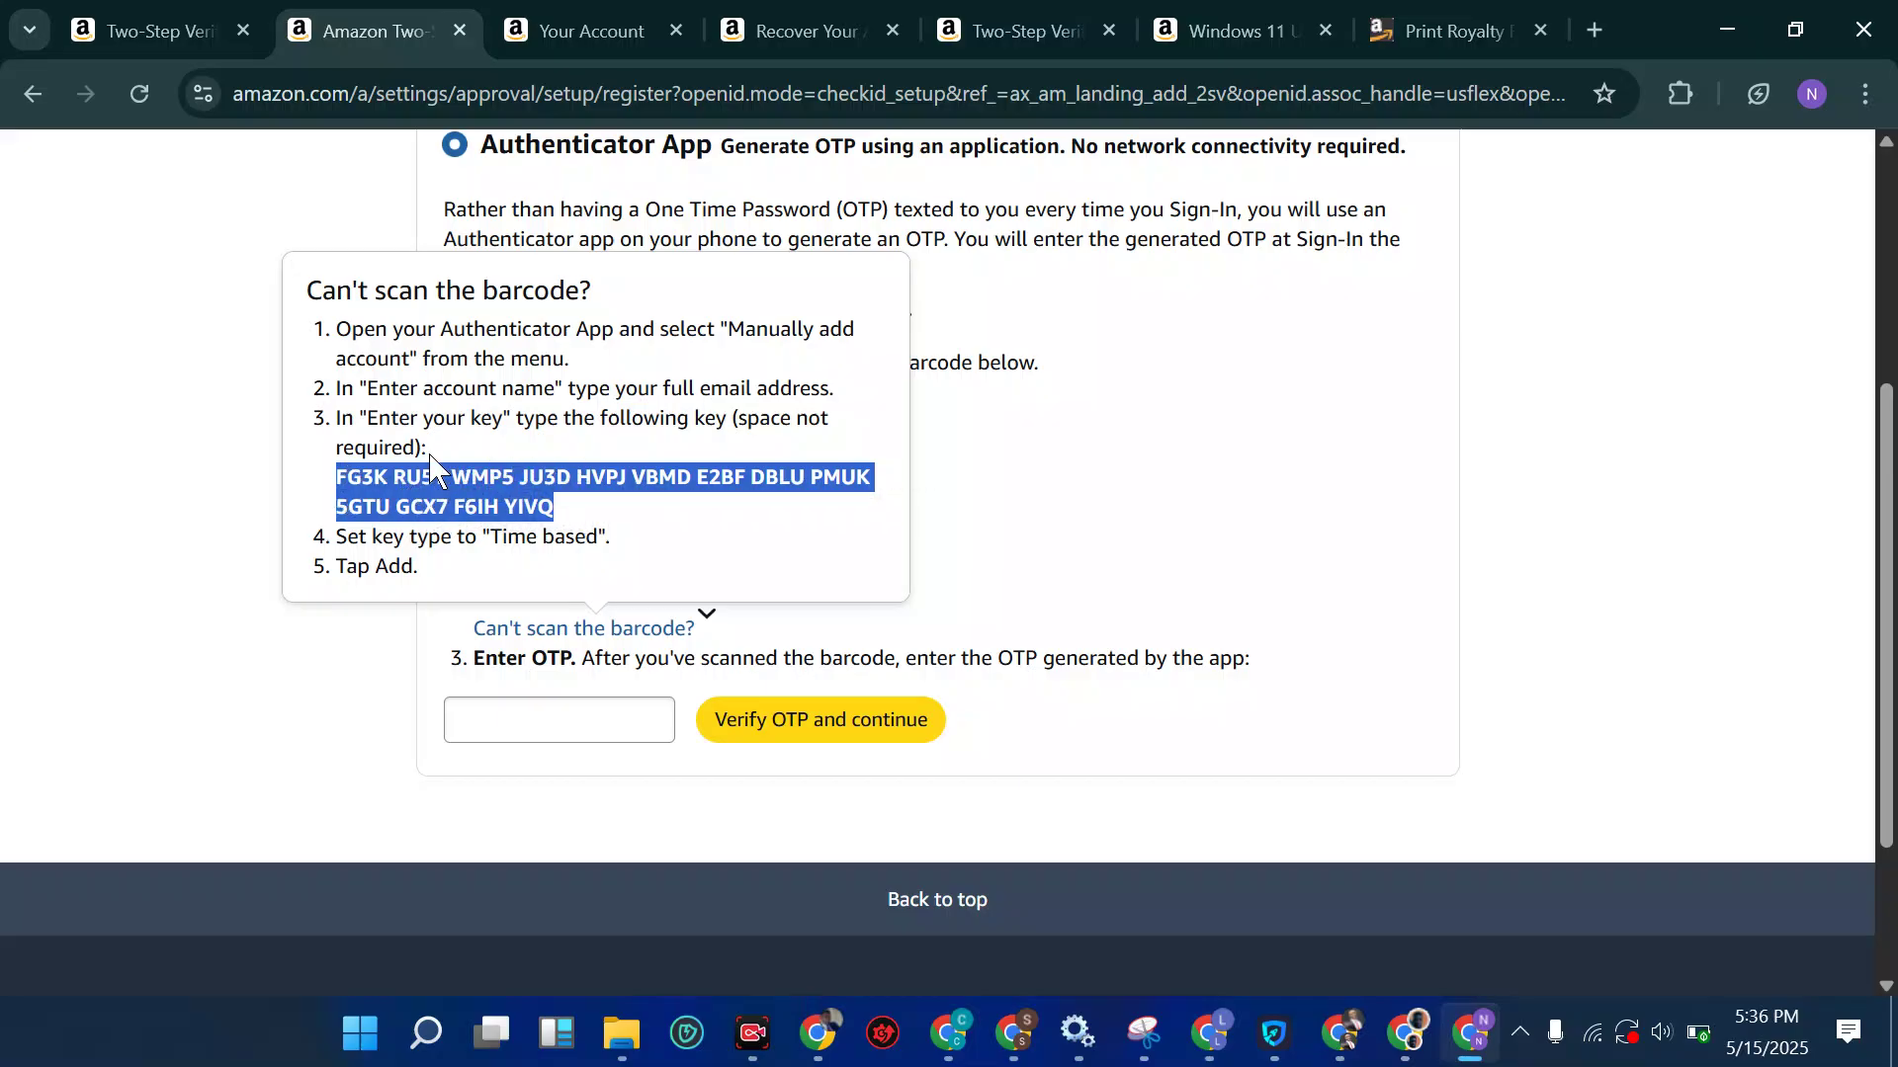
left_click(396, 480)
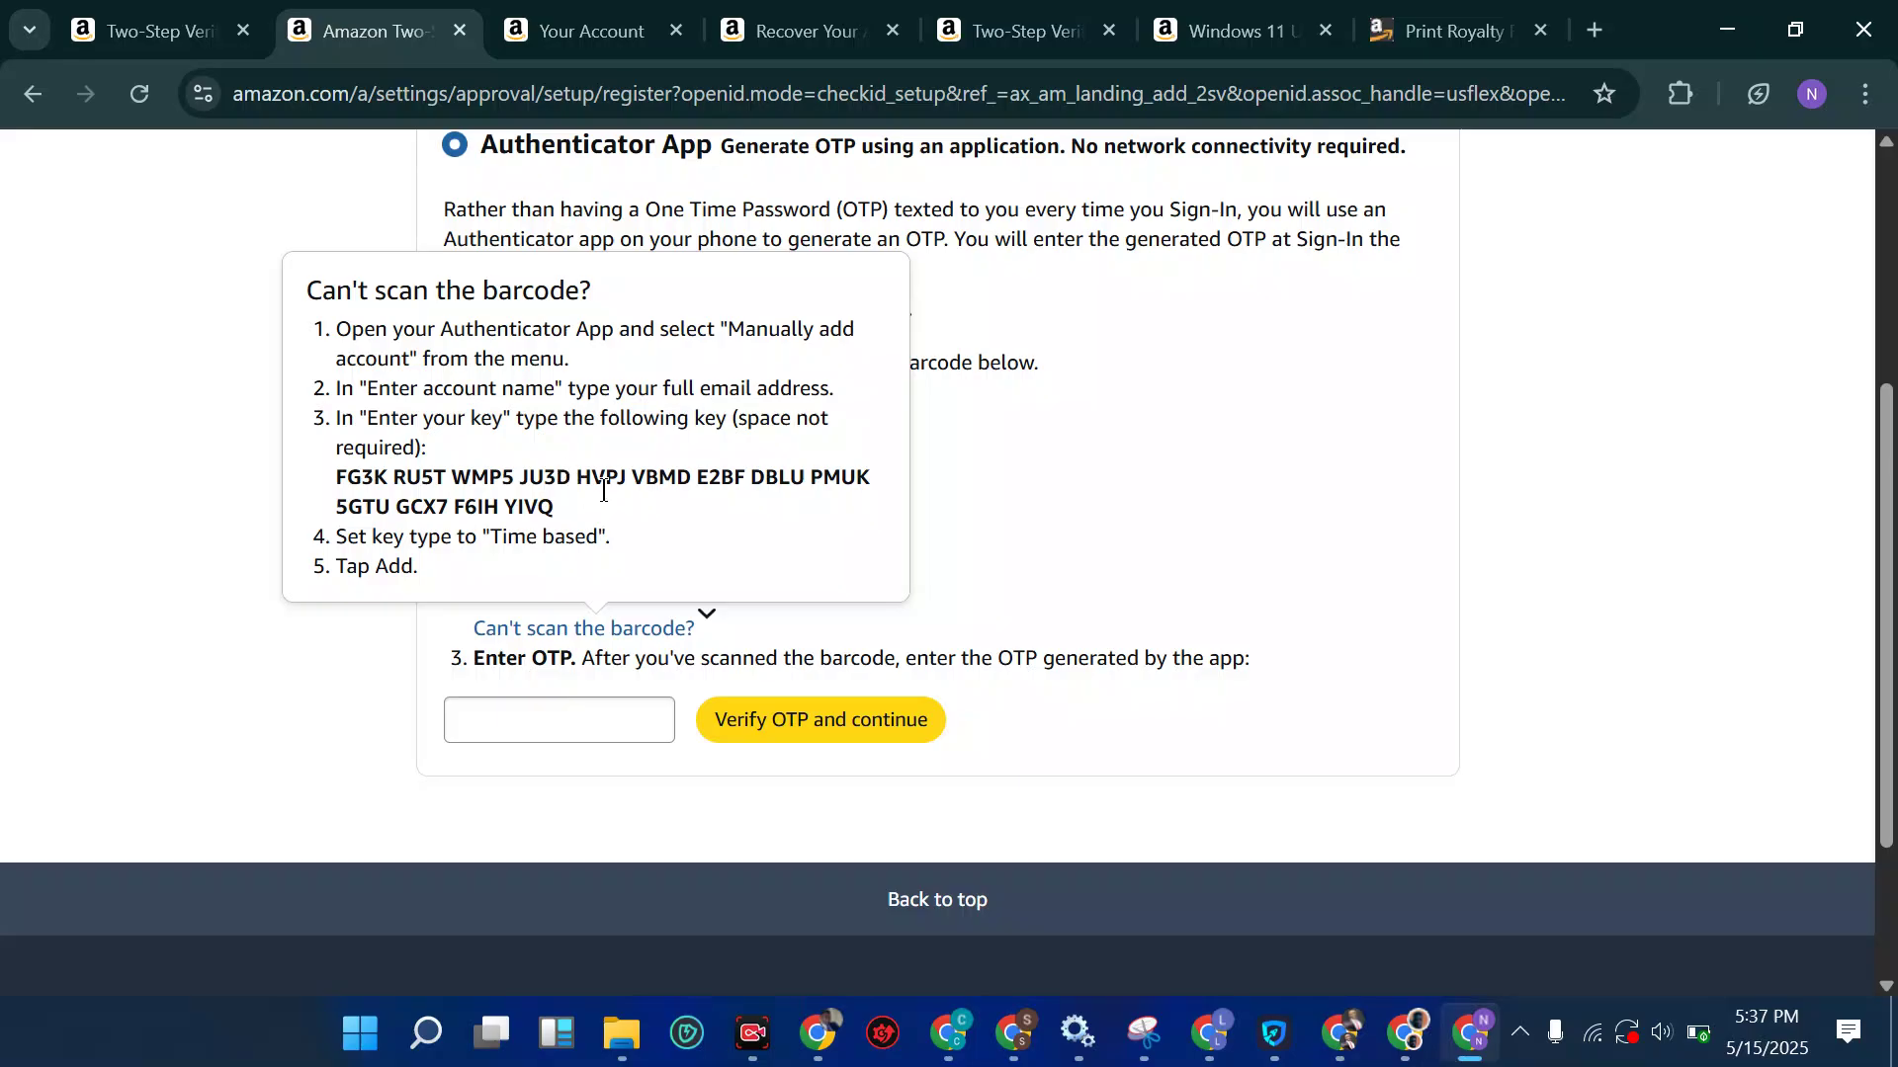
left_click(964, 504)
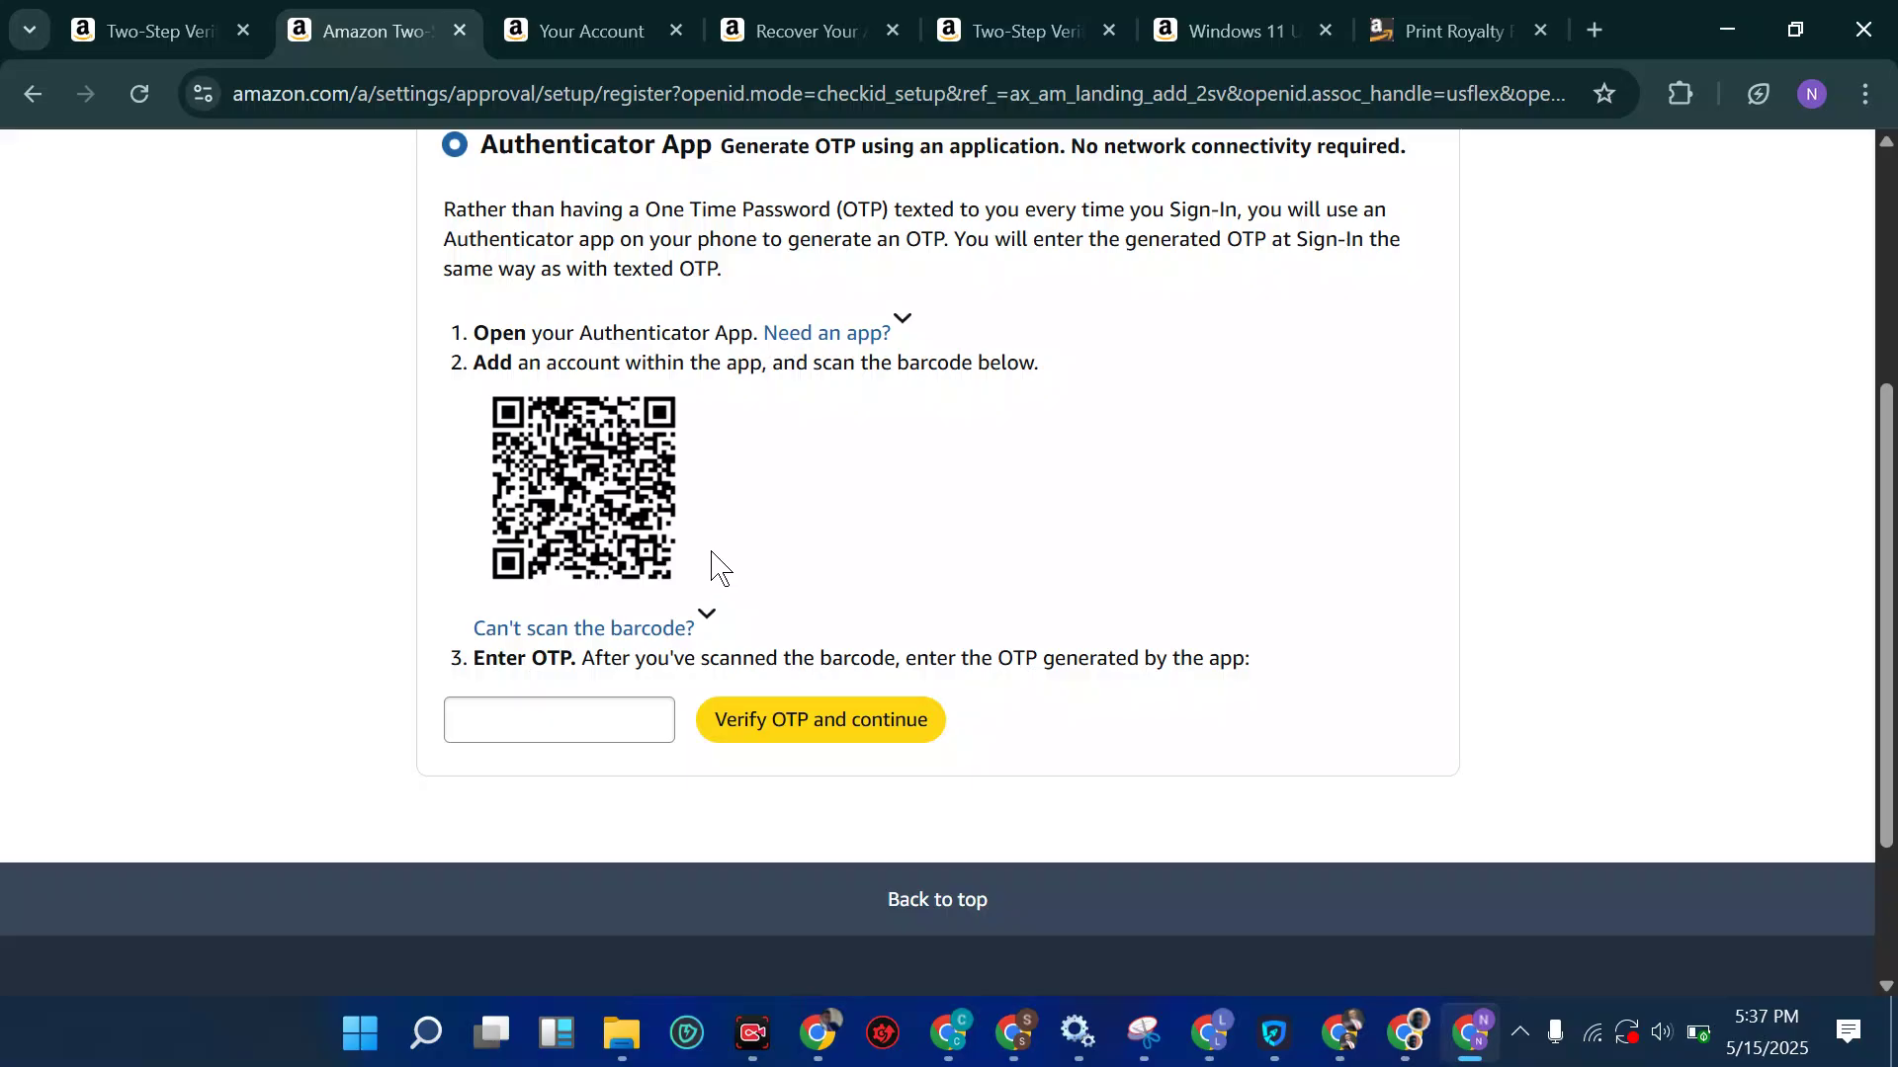
left_click(546, 713)
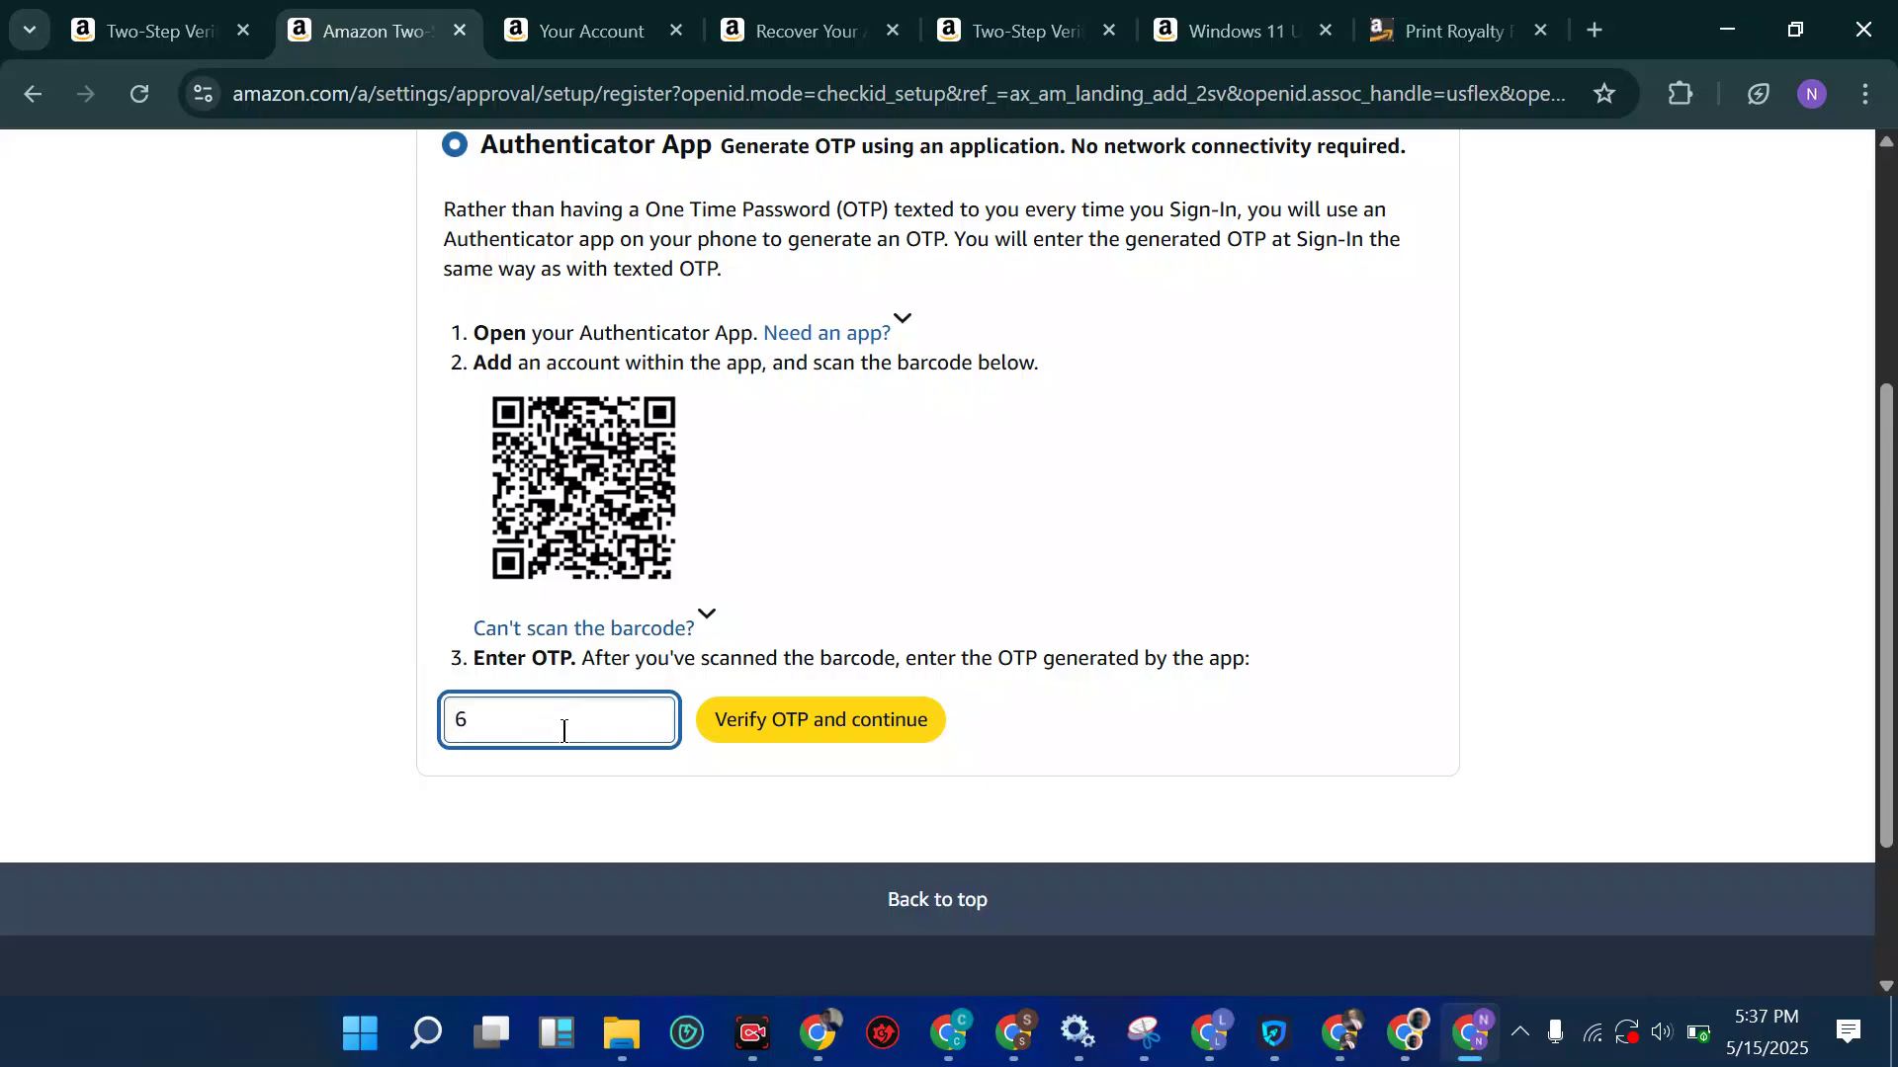
left_click(768, 729)
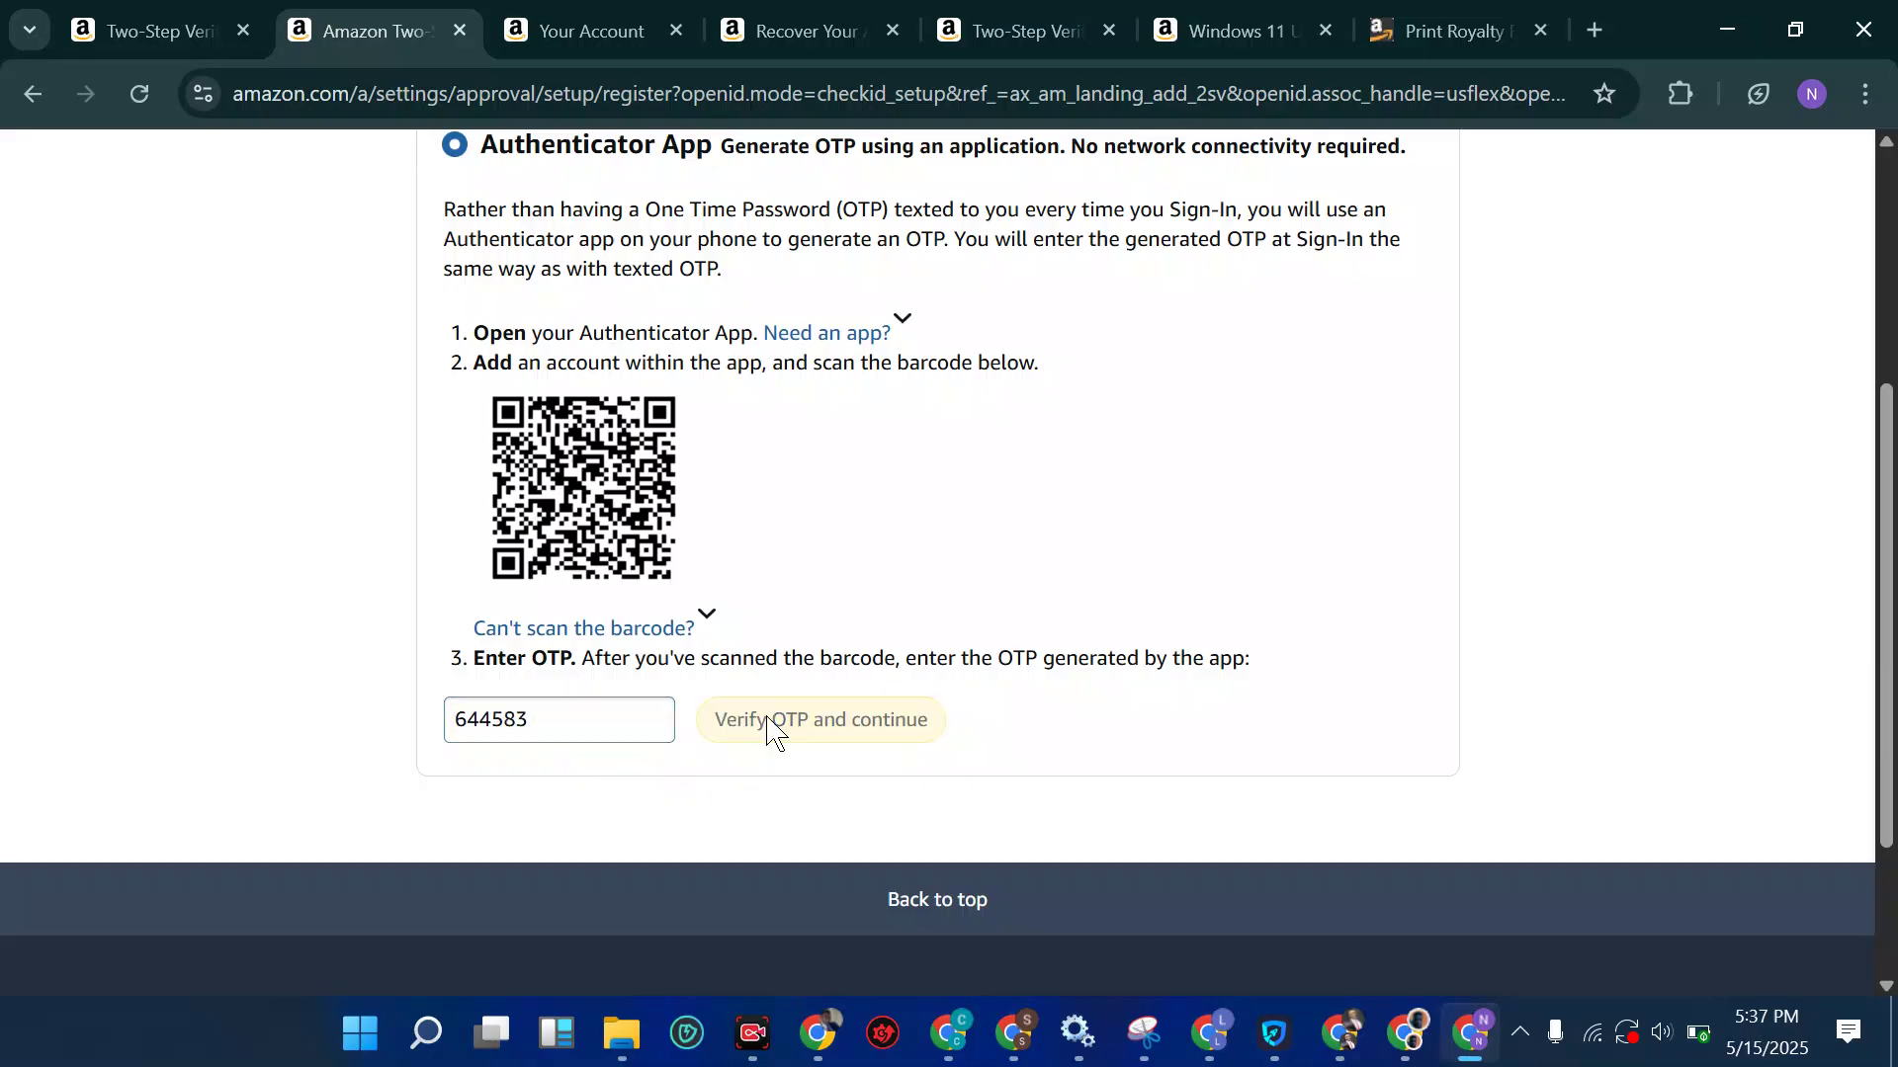
left_click(805, 334)
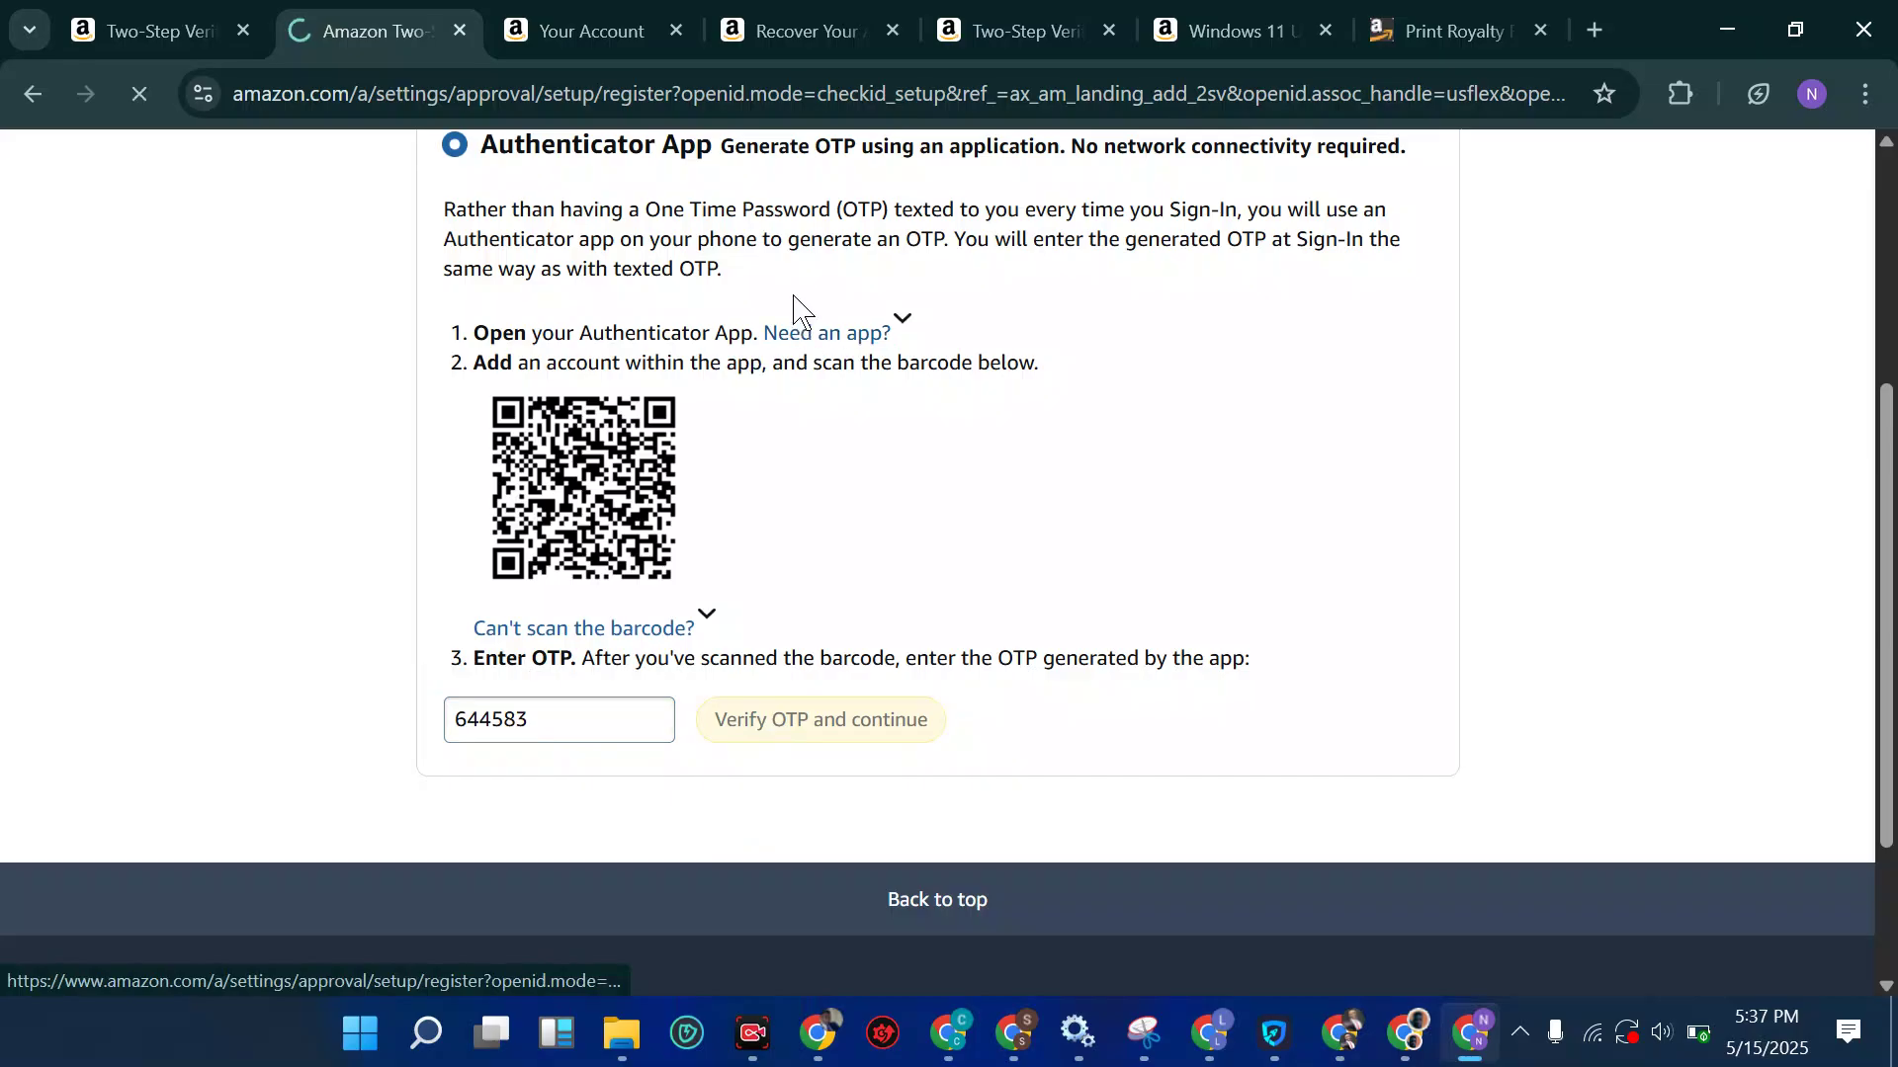
- Confirm 'Got it. Turn on Two-Step Verification' at the bottom of the page
scroll(769, 355, "down", 4)
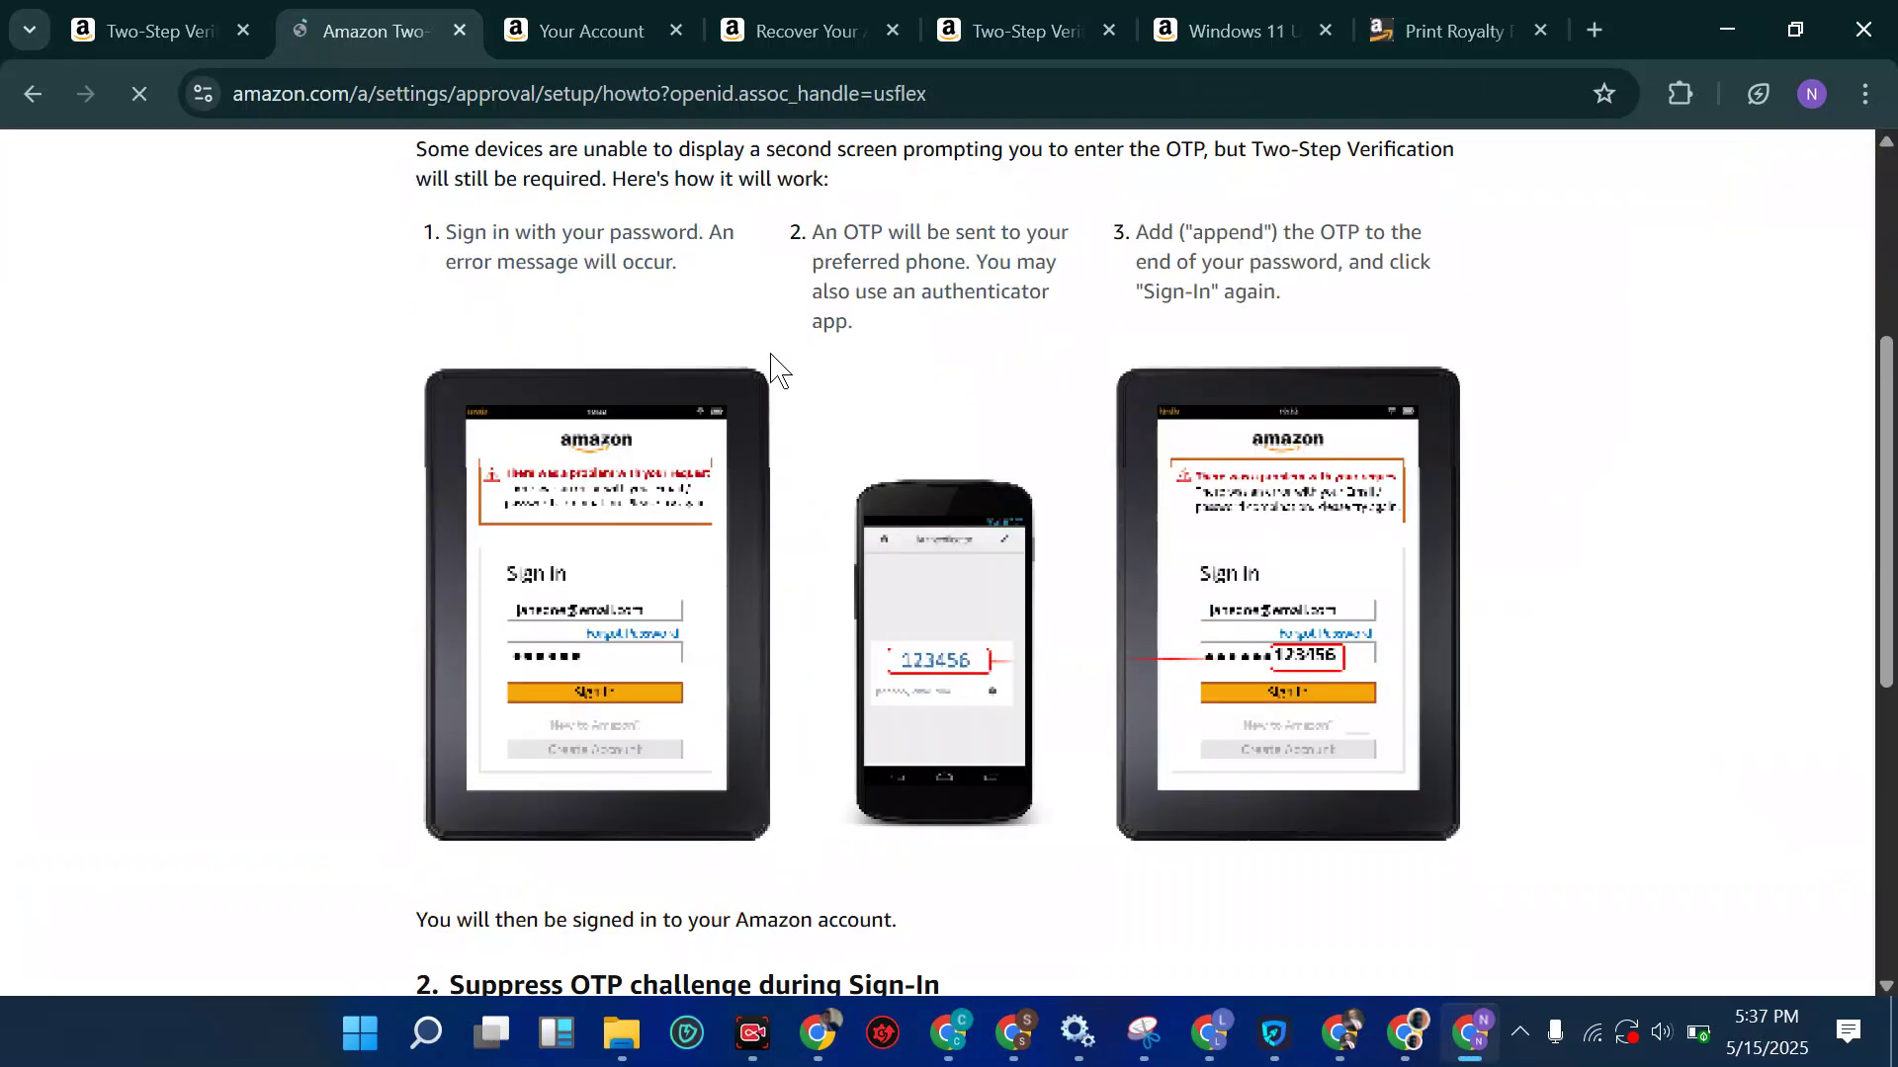
scroll(779, 351, "down", 6)
scroll(779, 350, "down", 1)
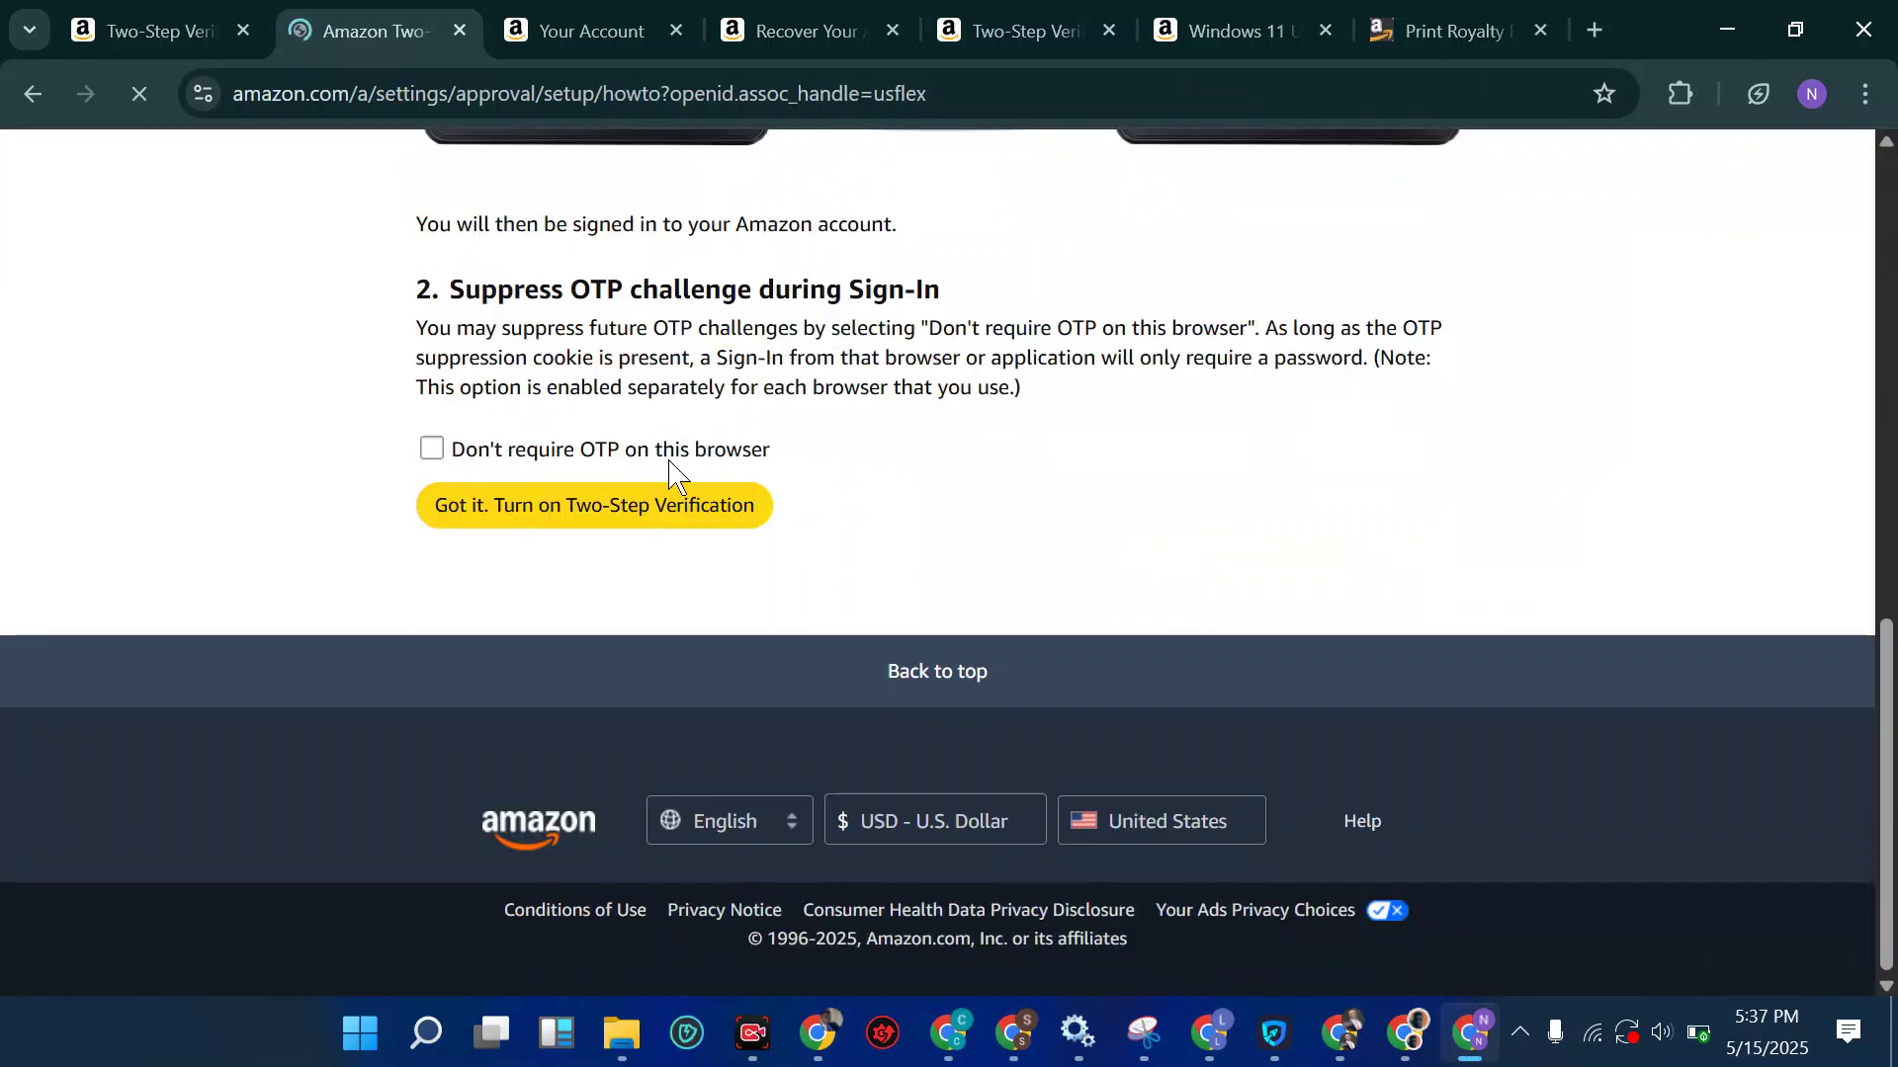
left_click(633, 512)
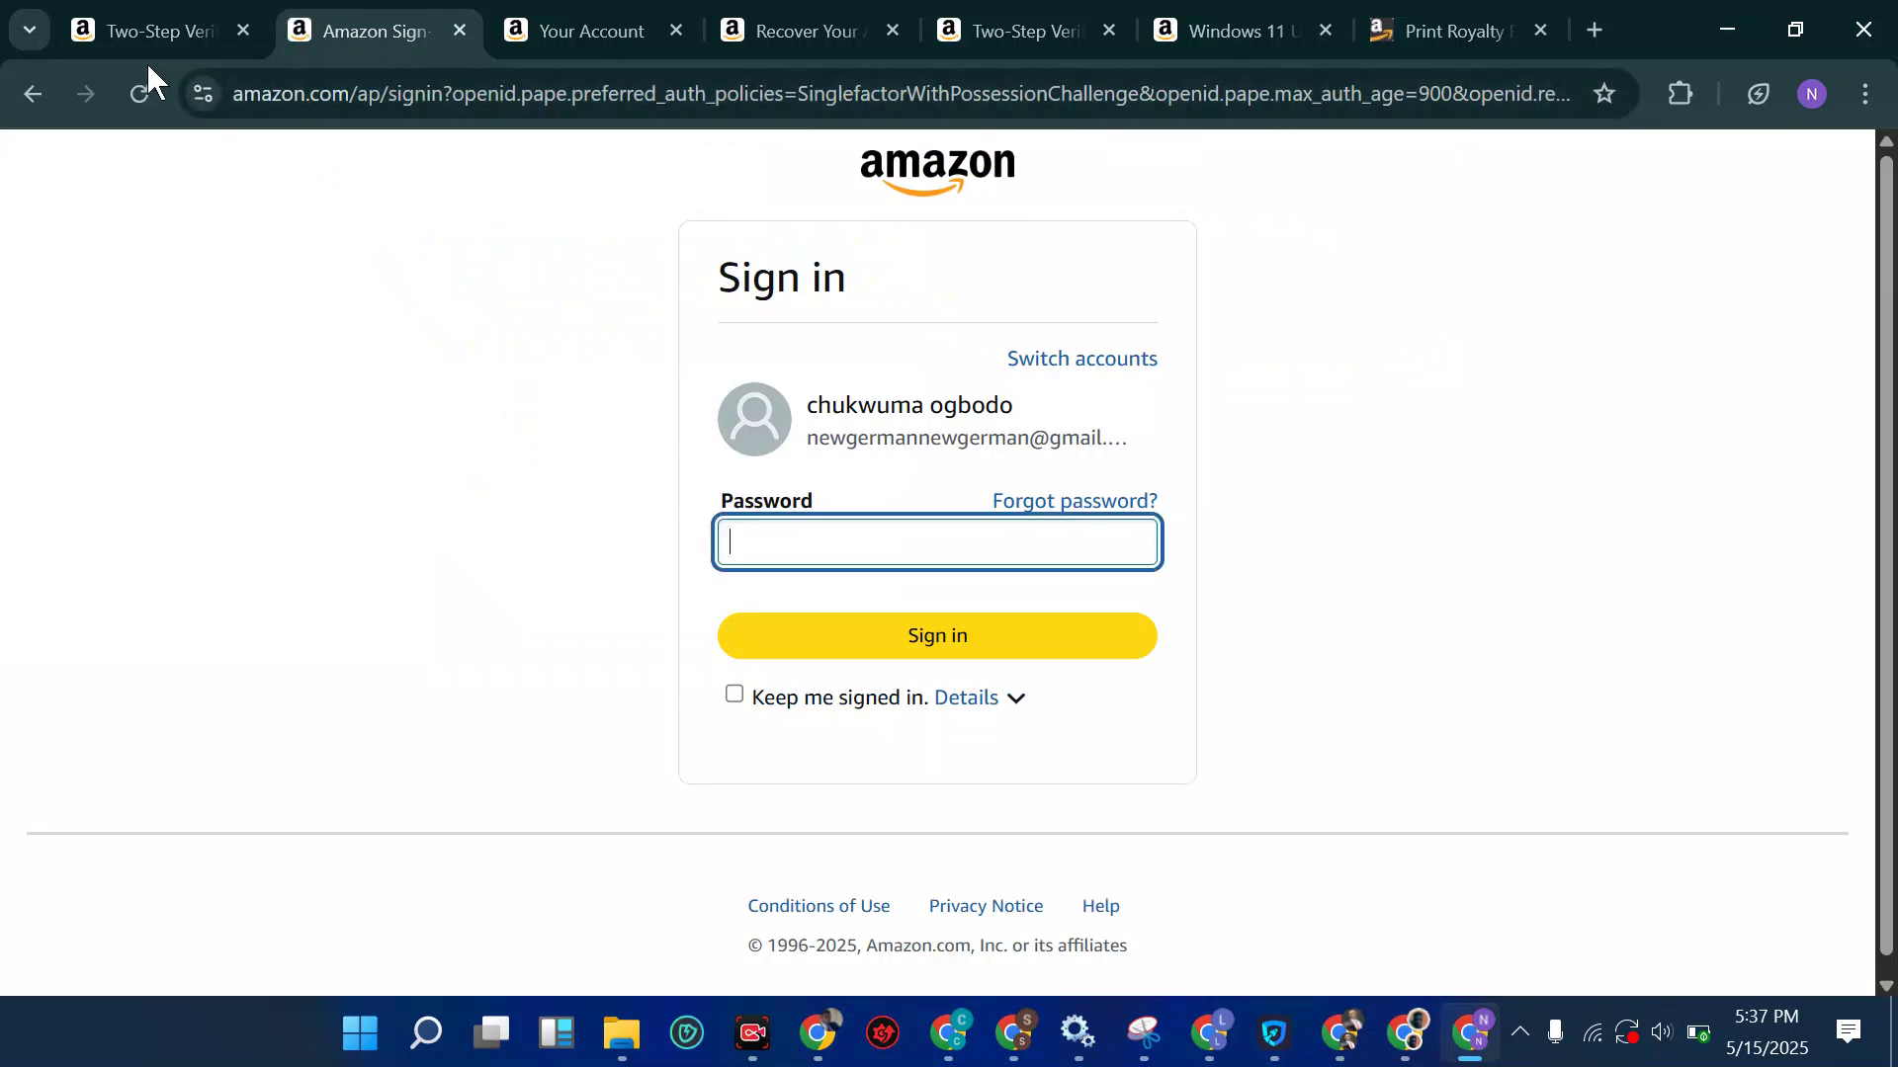
- Reload the KDP two-step verification OTP tab, which now shows Amazon's error page
left_click(112, 40)
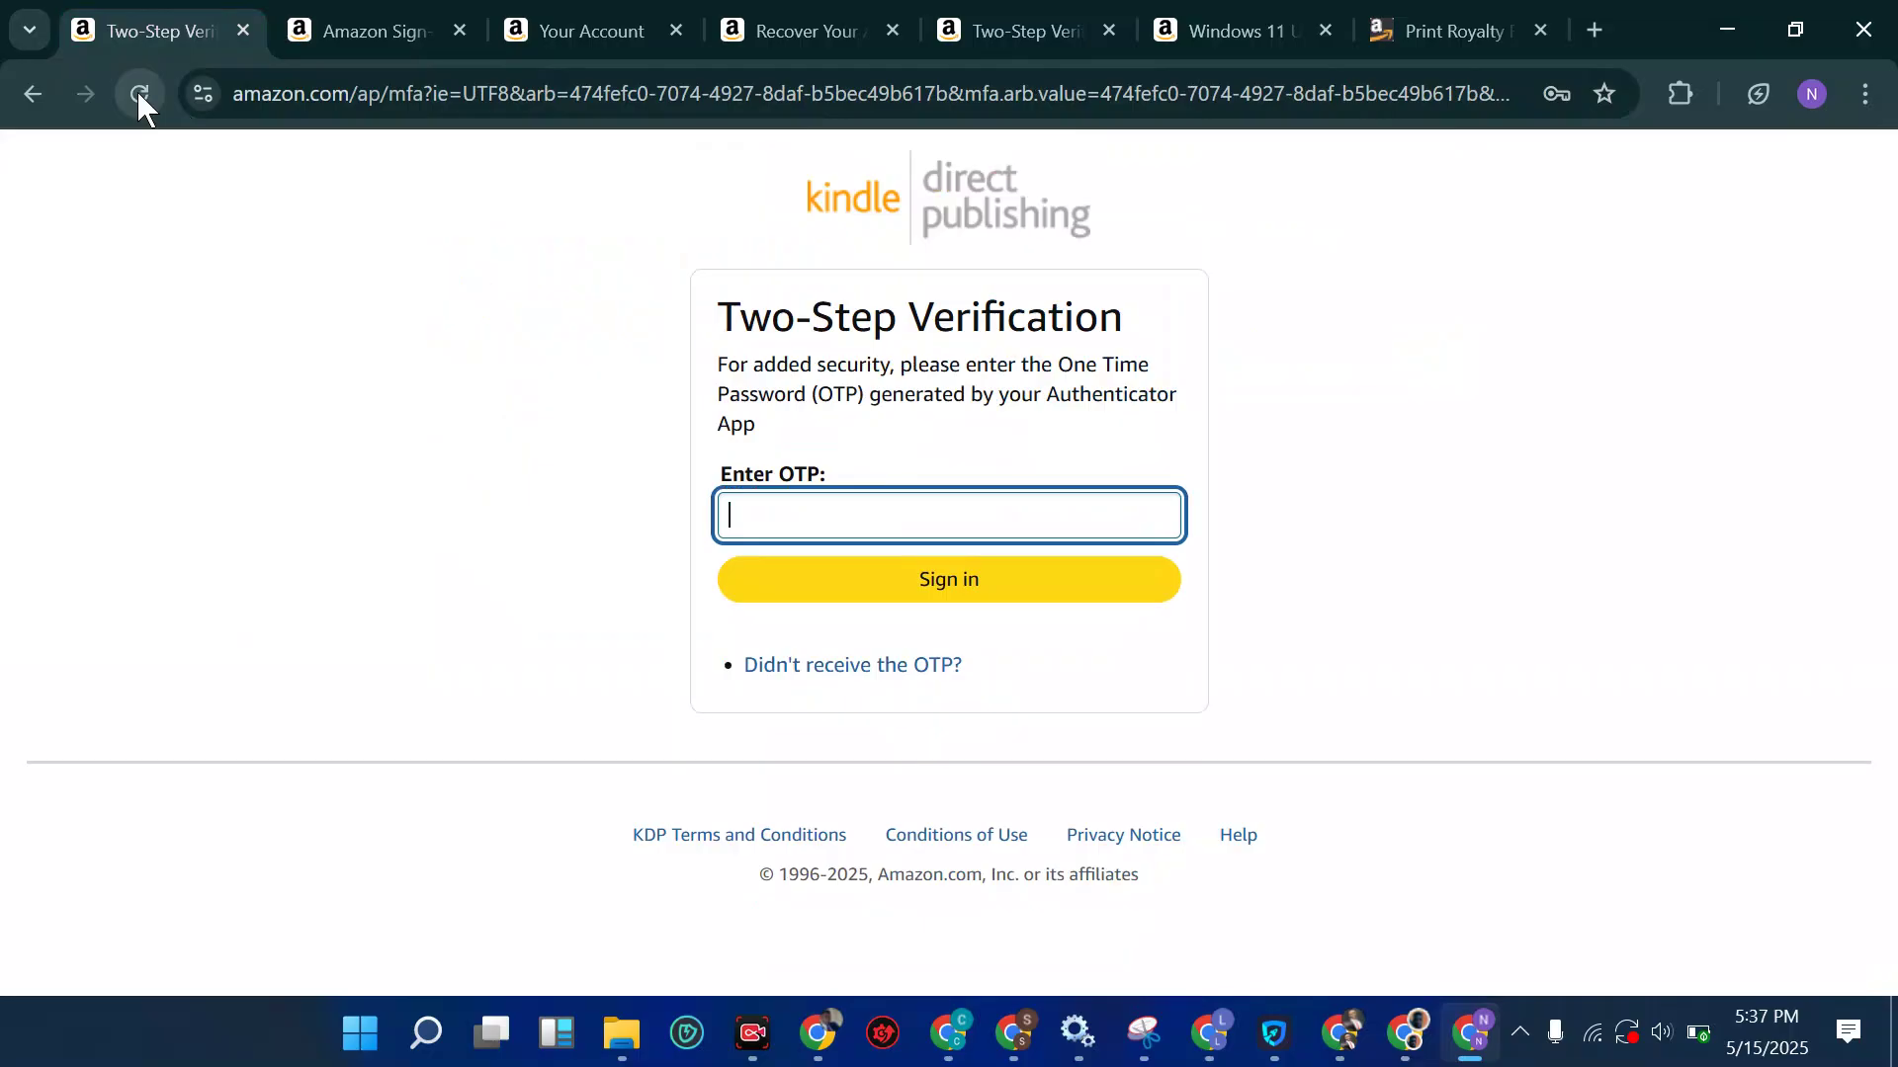
left_click(138, 94)
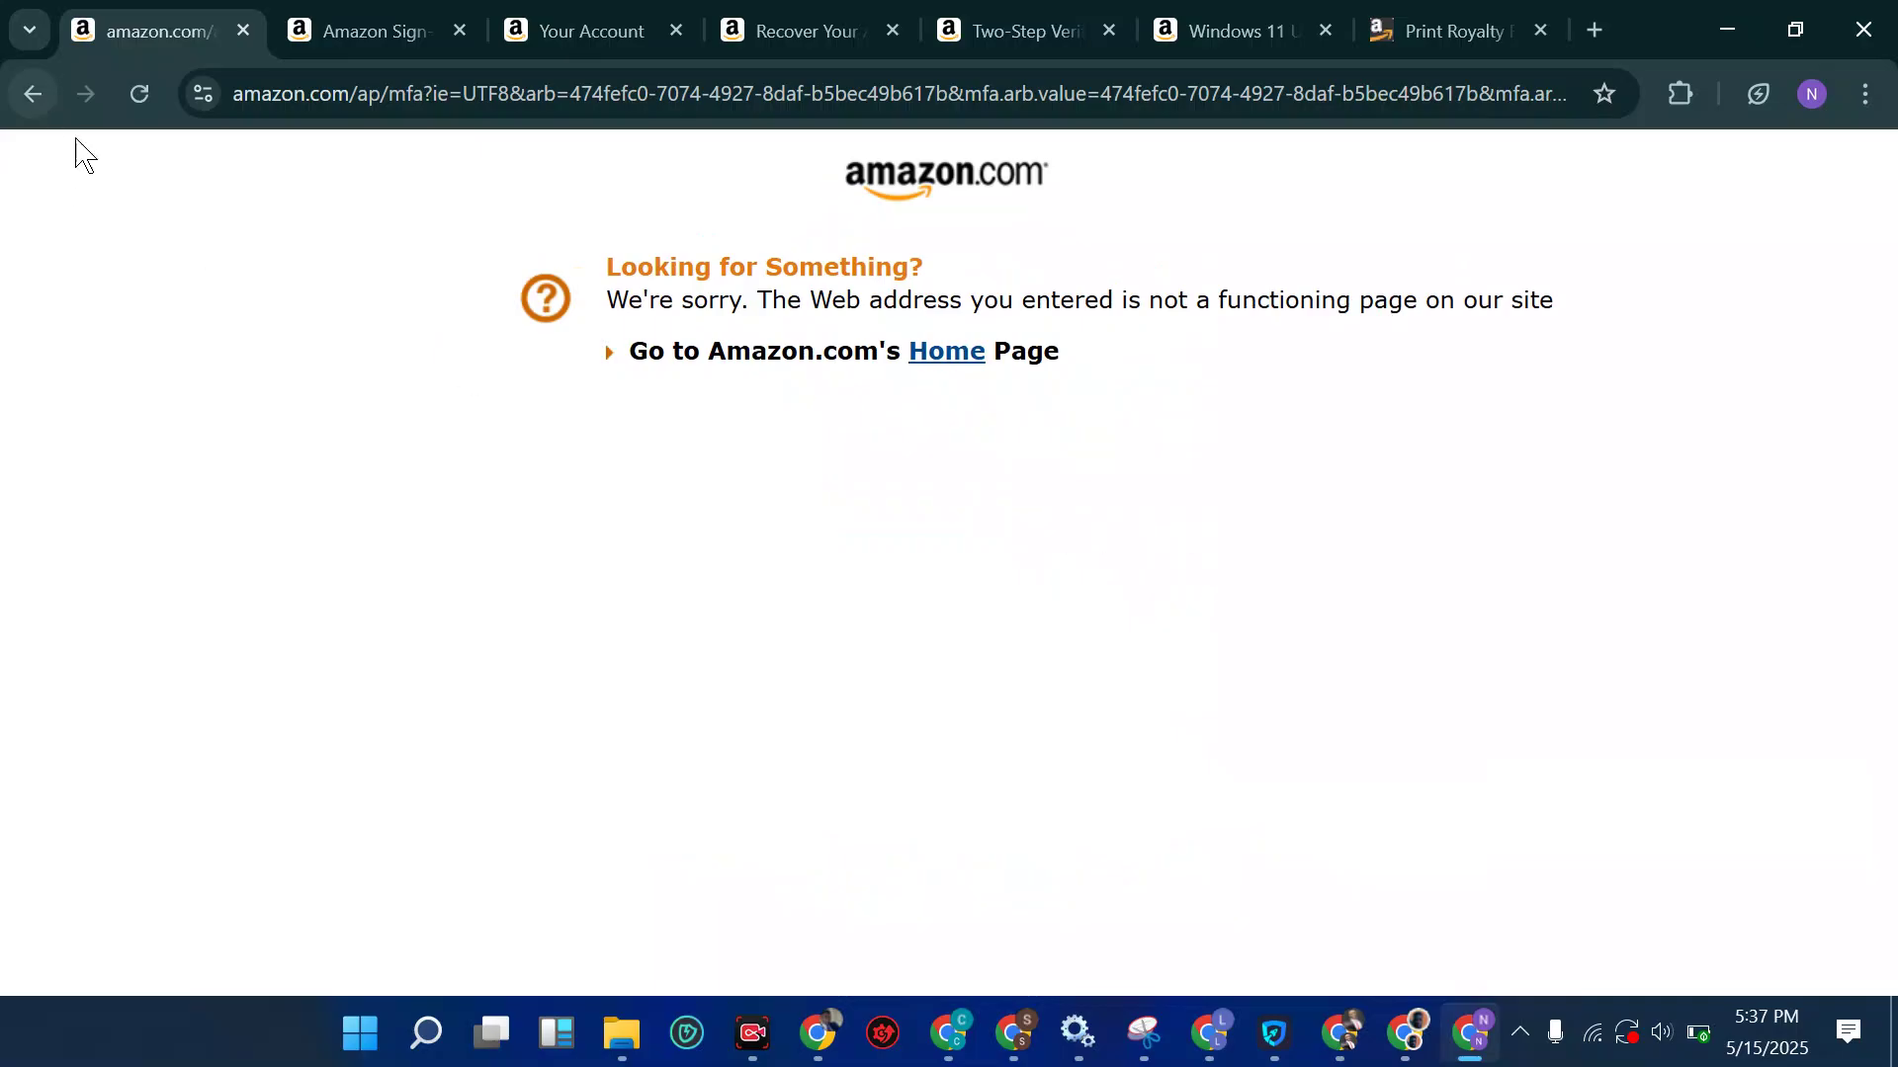
- Switch to the YouTube window and browse the Learn Digital channel page
left_click(1405, 1033)
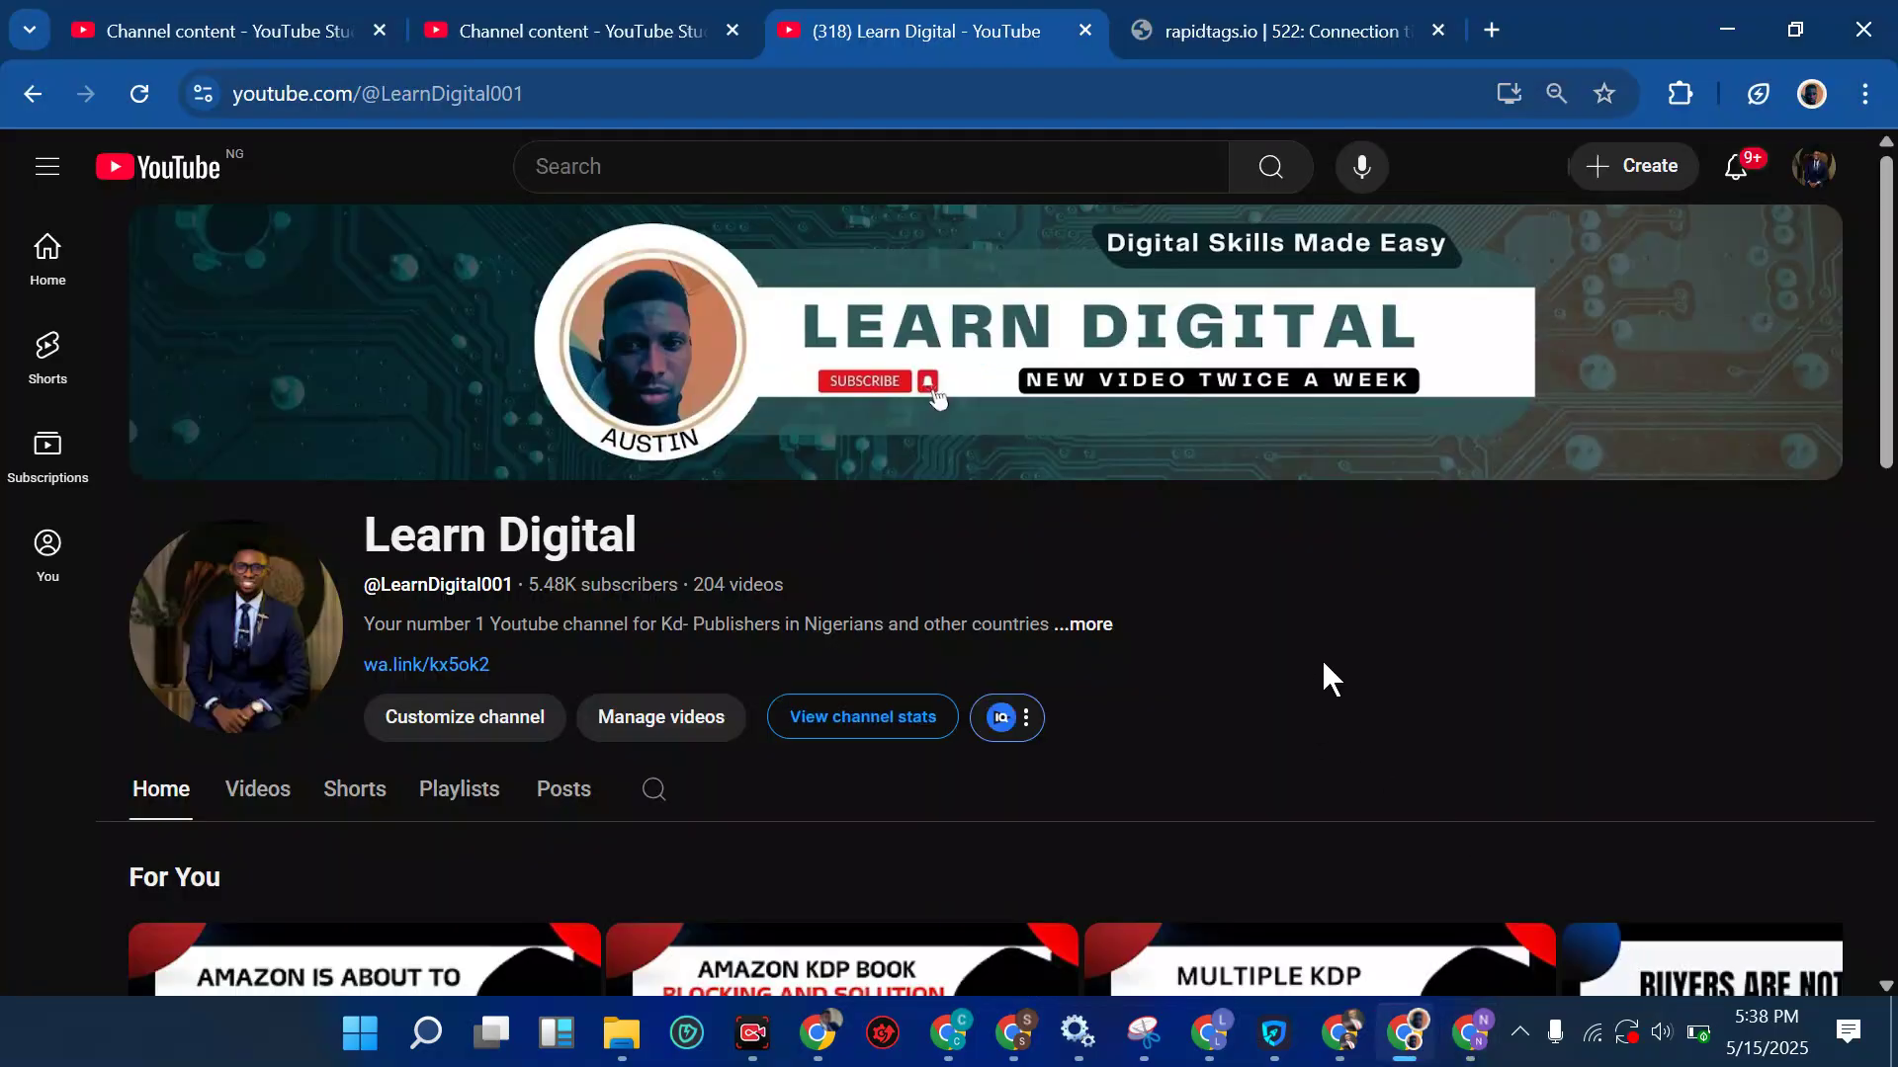
scroll(1337, 612, "down", 3)
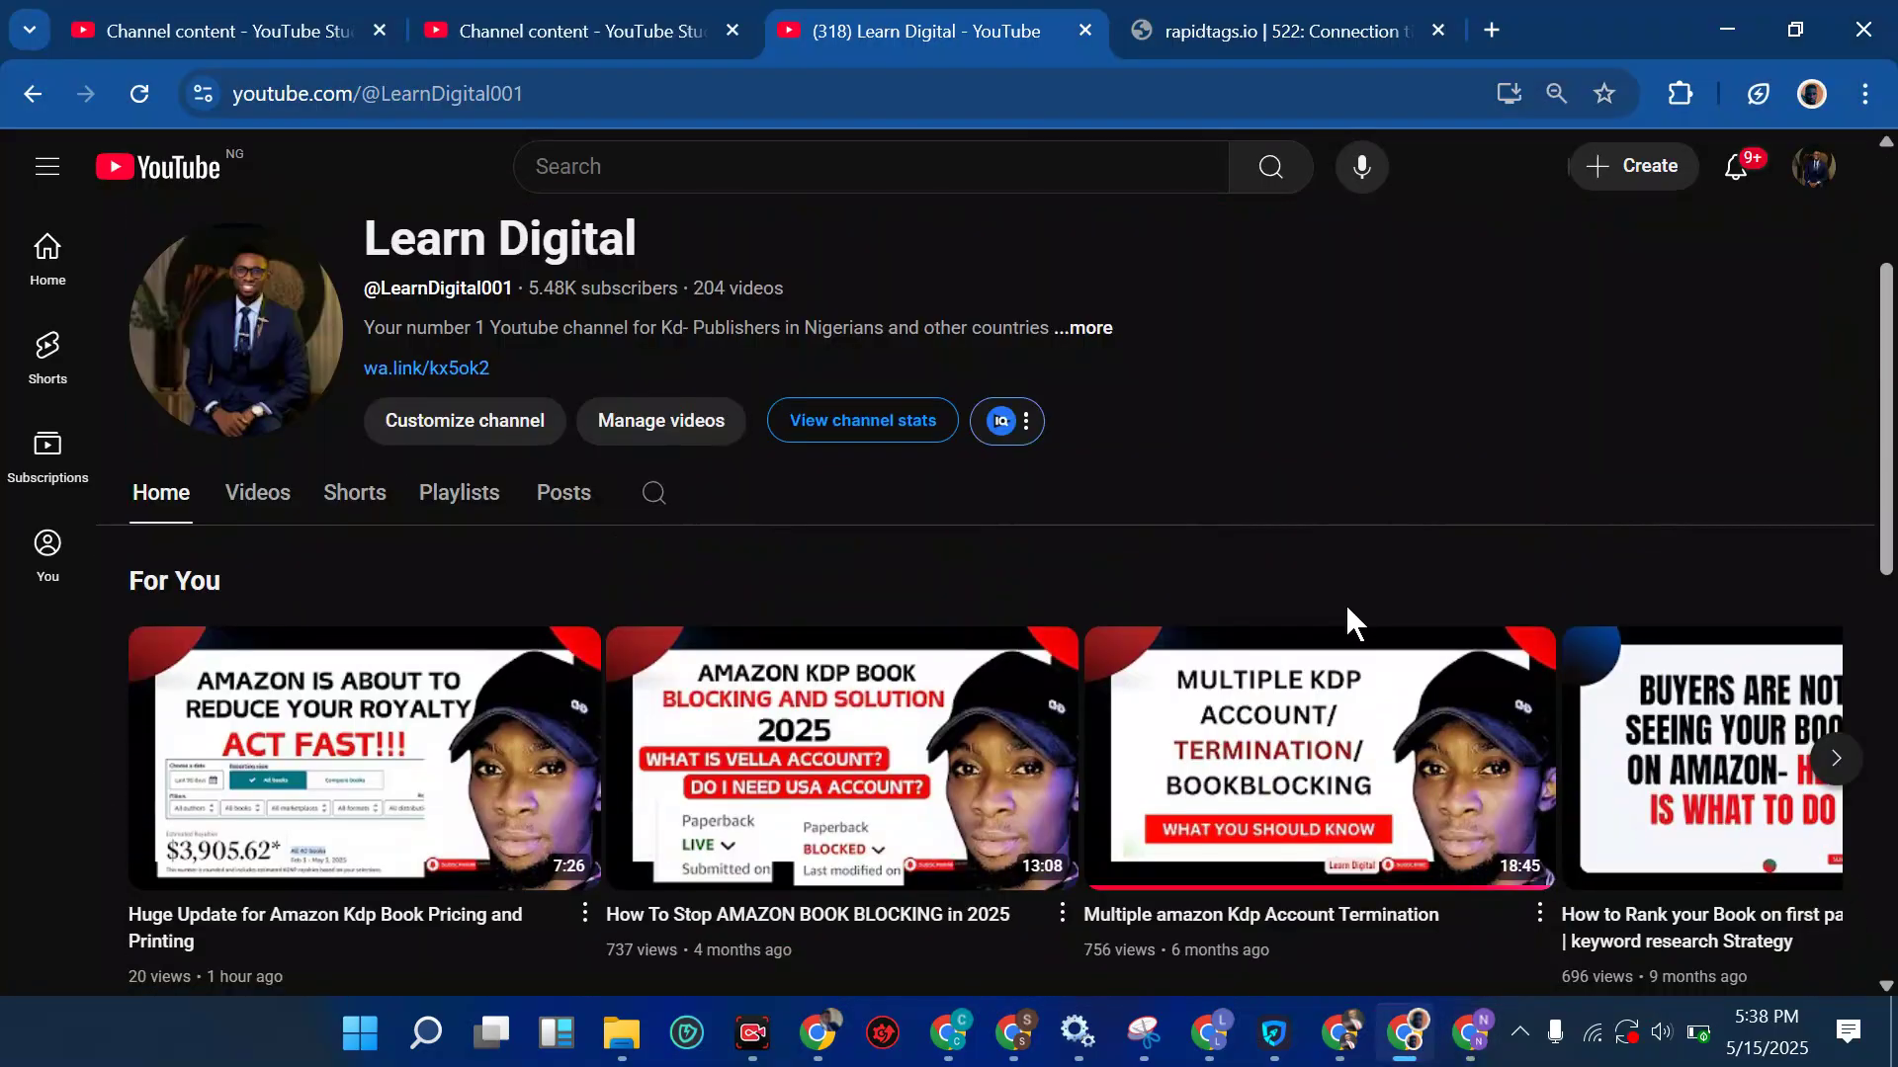
scroll(1345, 601, "down", 1)
scroll(1221, 583, "up", 3)
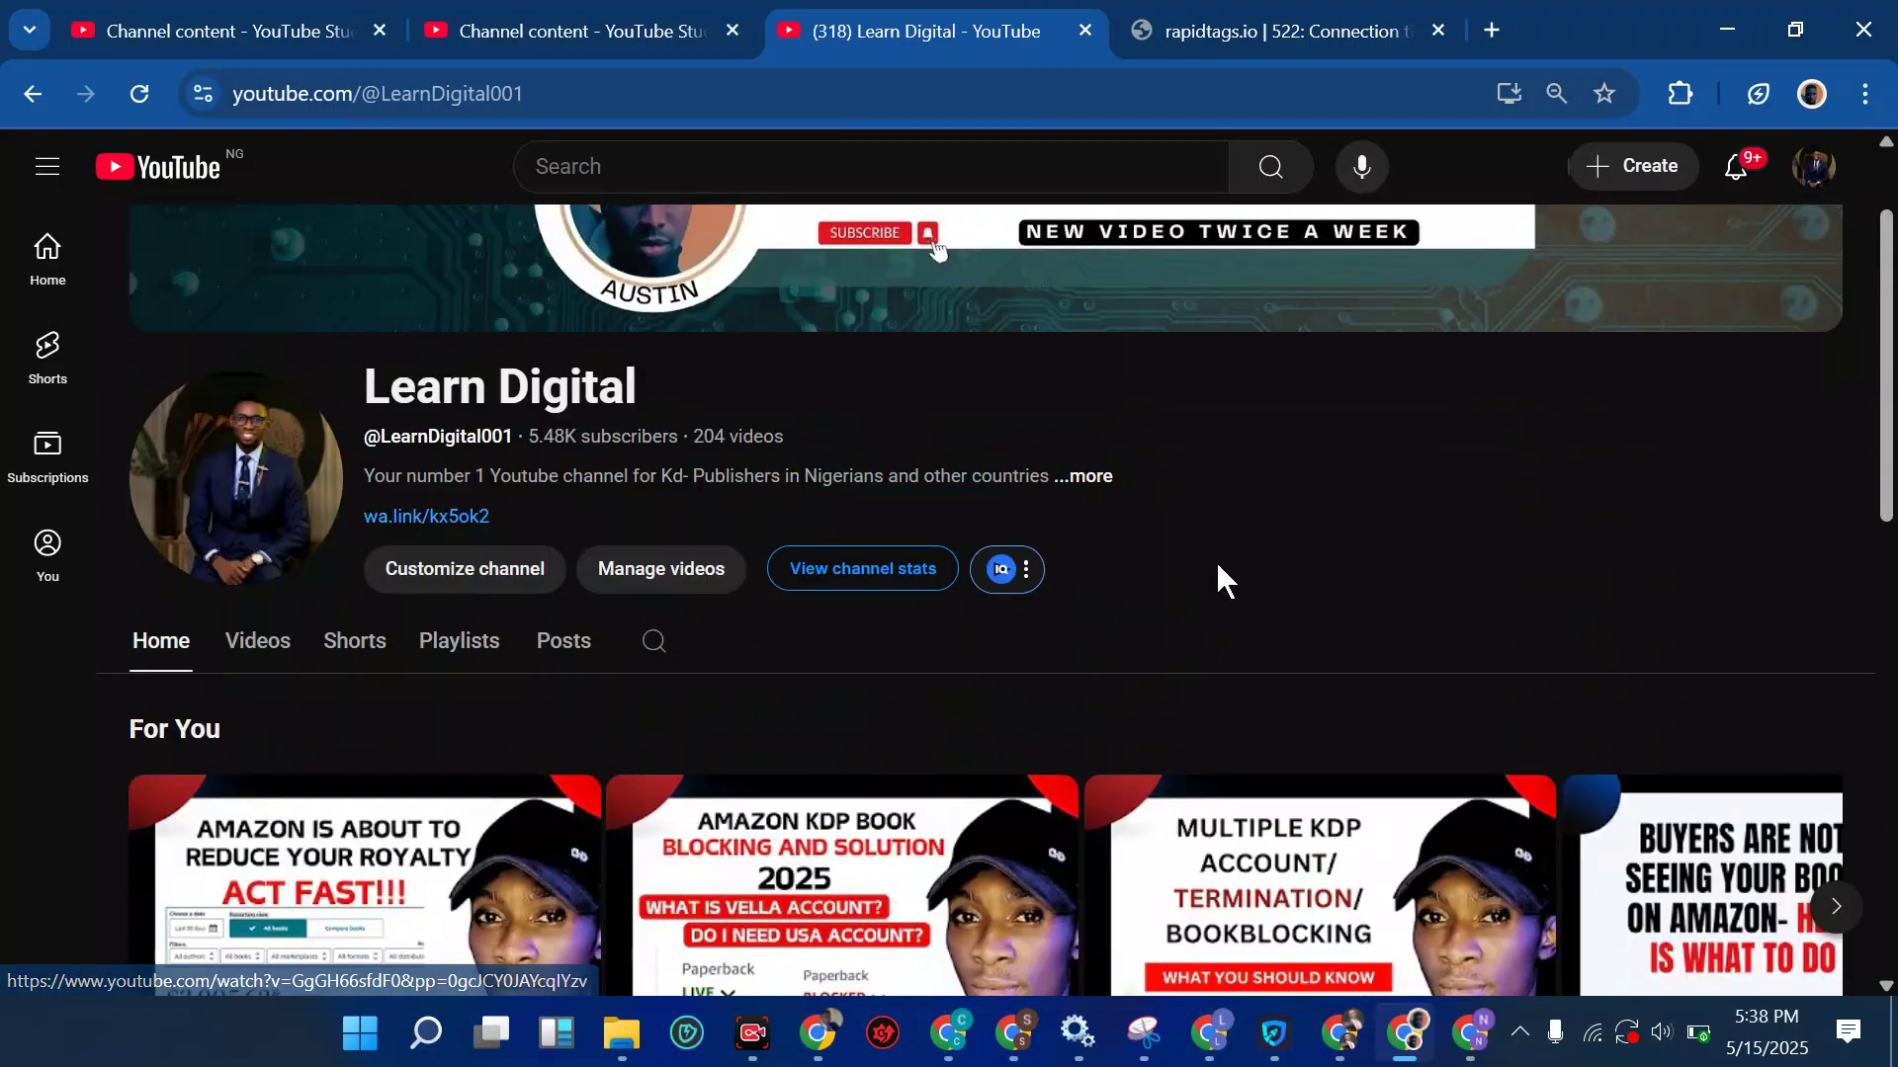
scroll(1218, 564, "up", 2)
scroll(1219, 569, "down", 4)
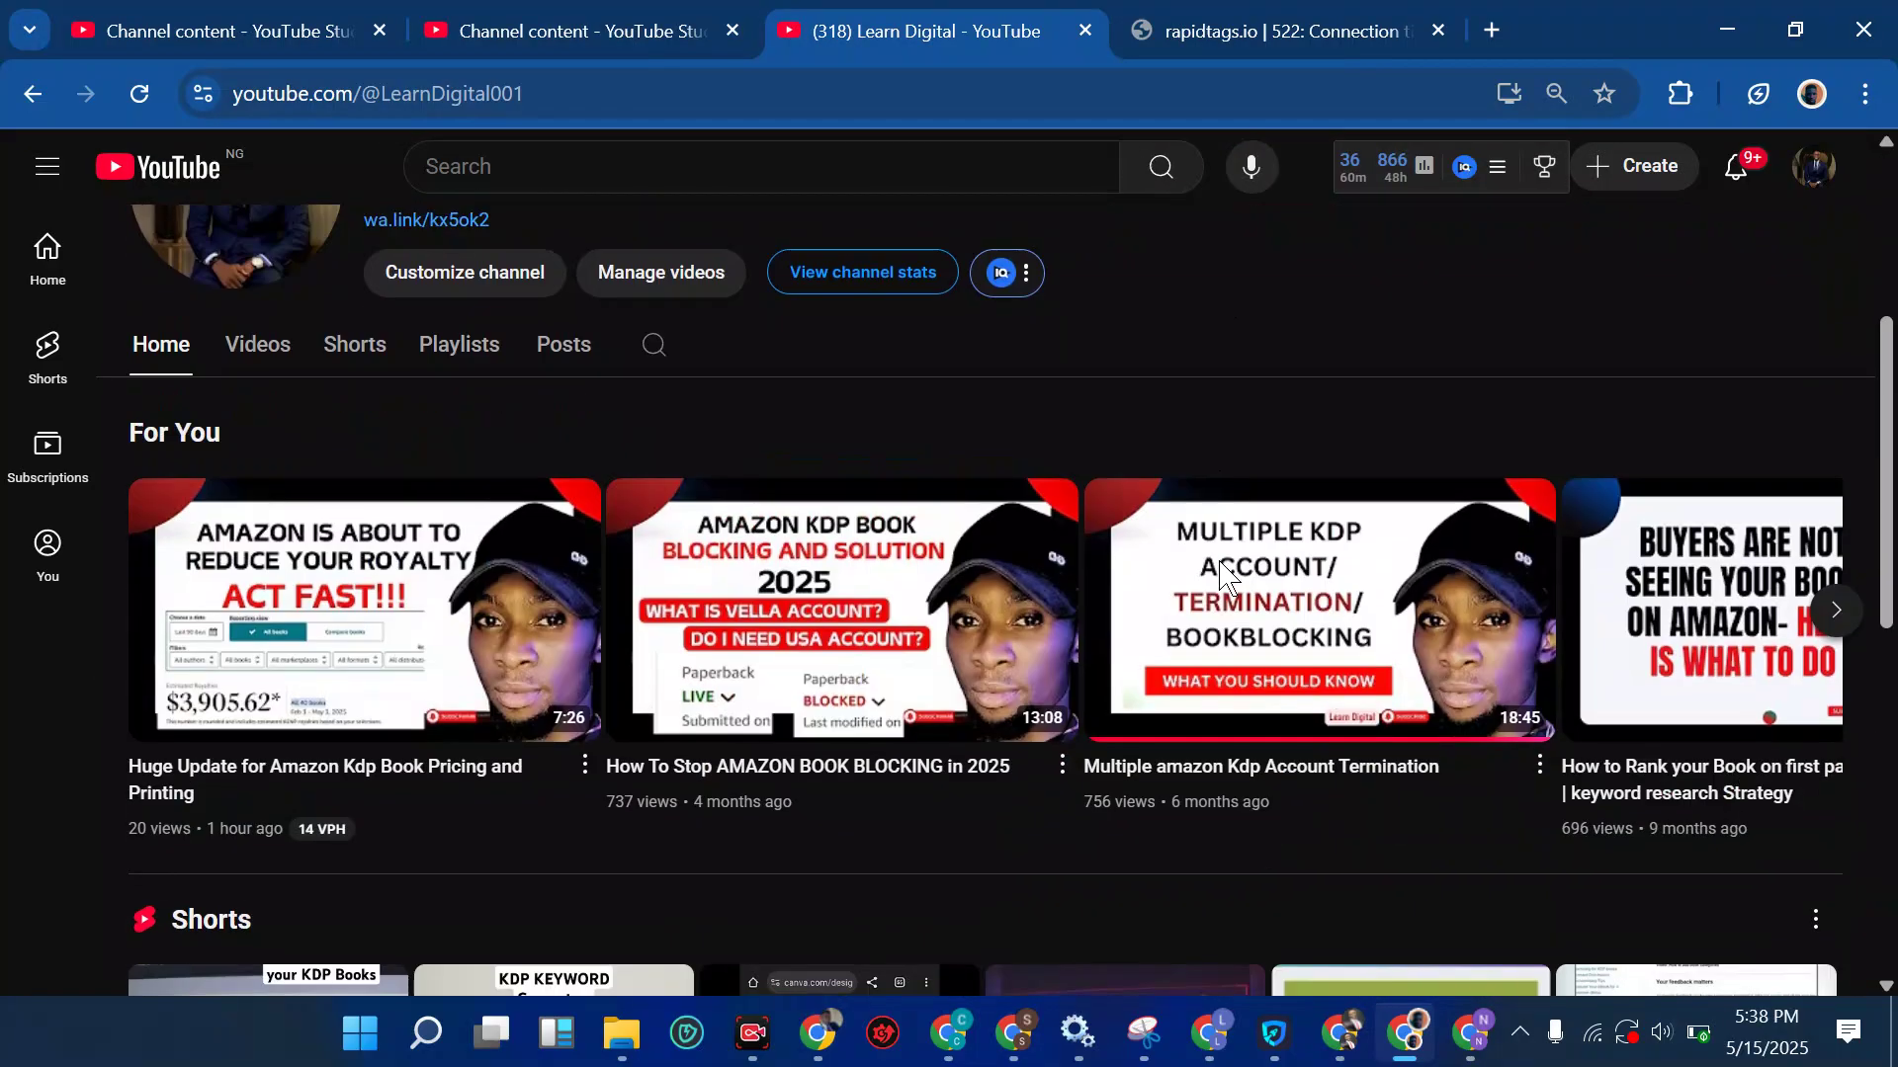
scroll(1219, 567, "up", 3)
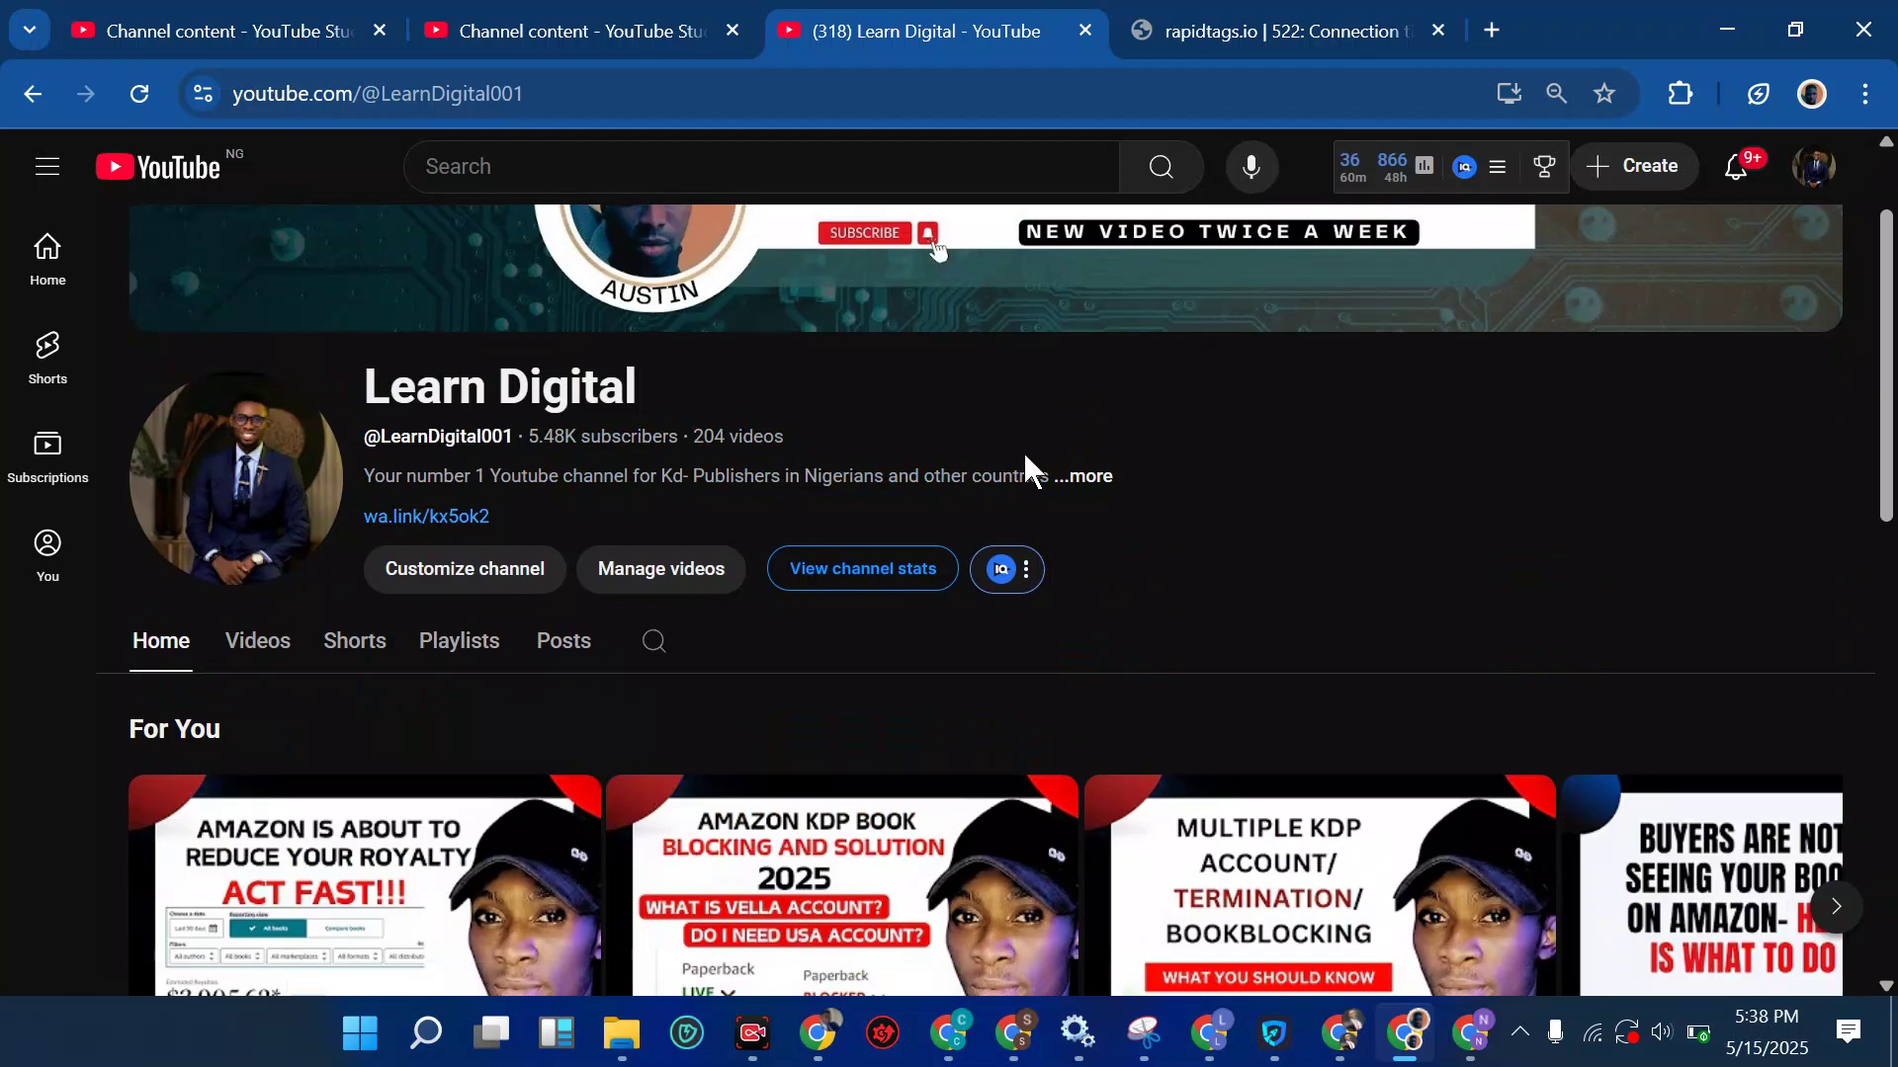
scroll(1024, 457, "down", 3)
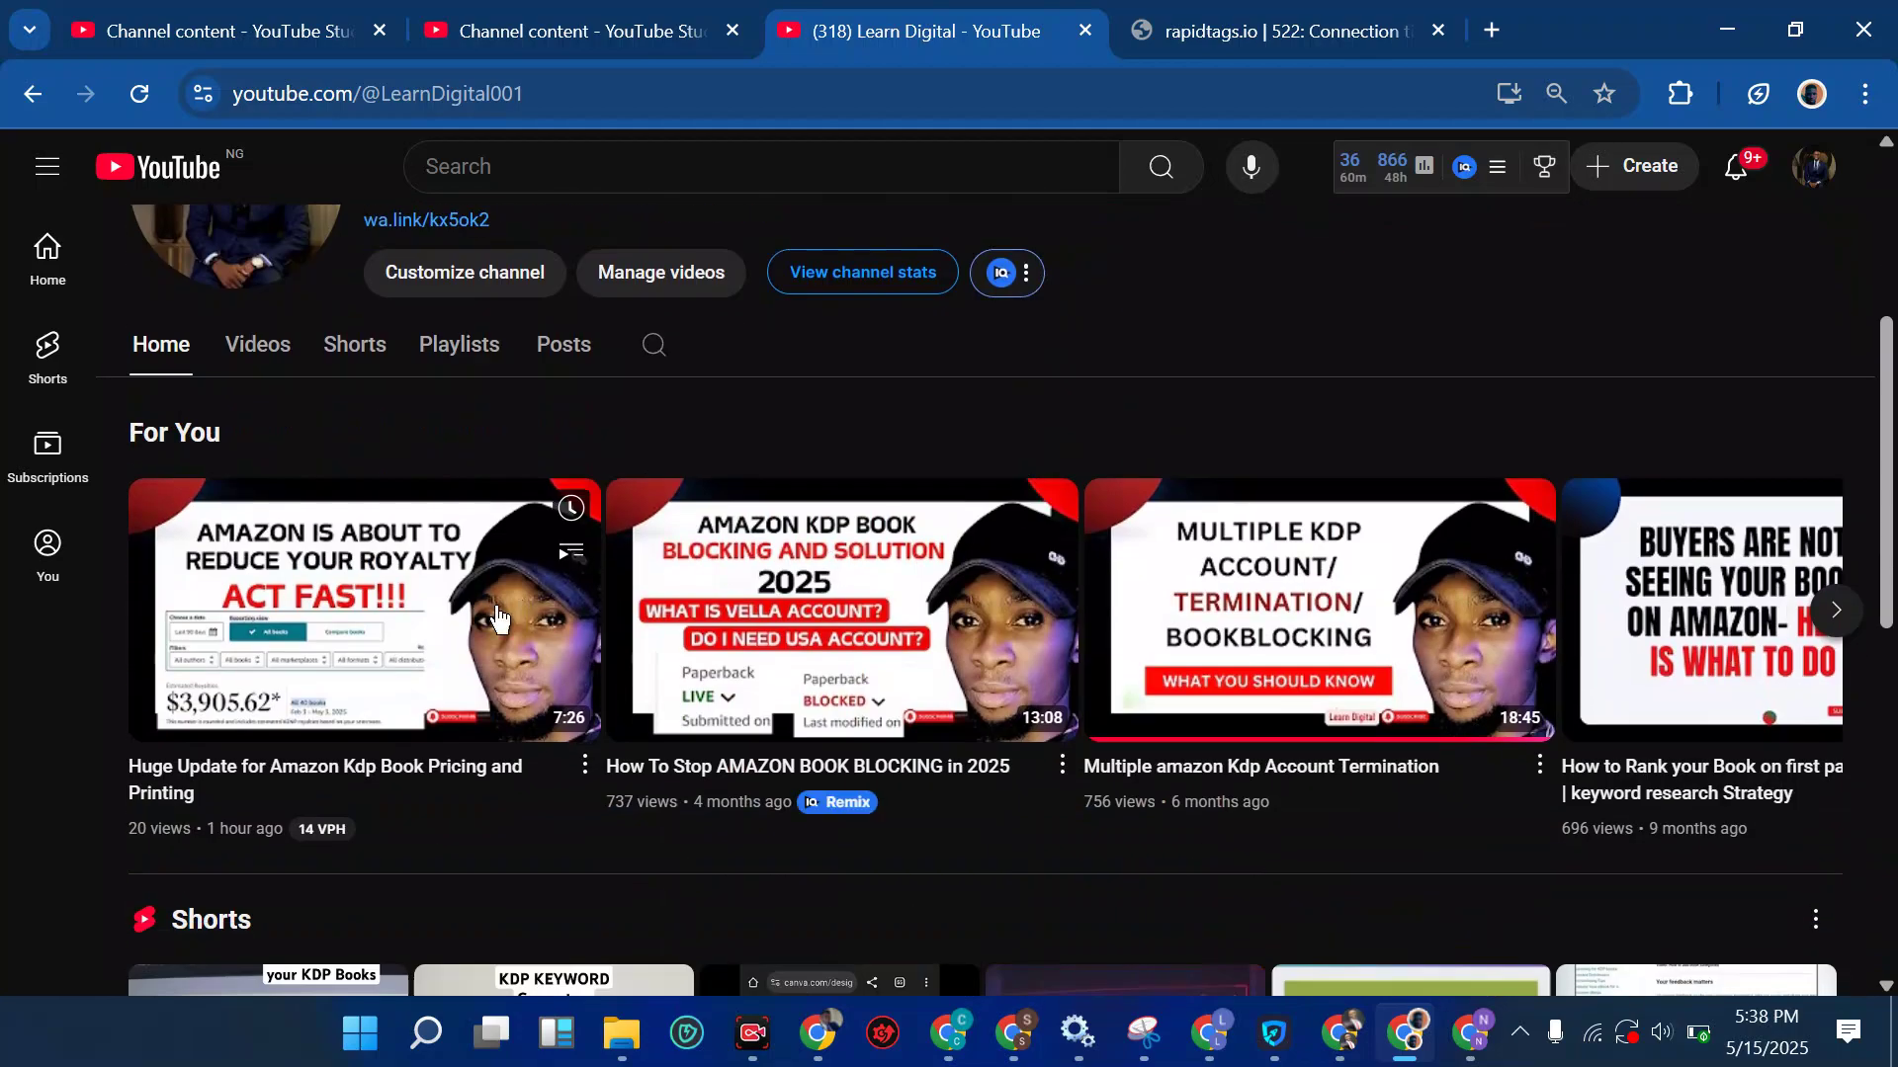
scroll(848, 615, "down", 3)
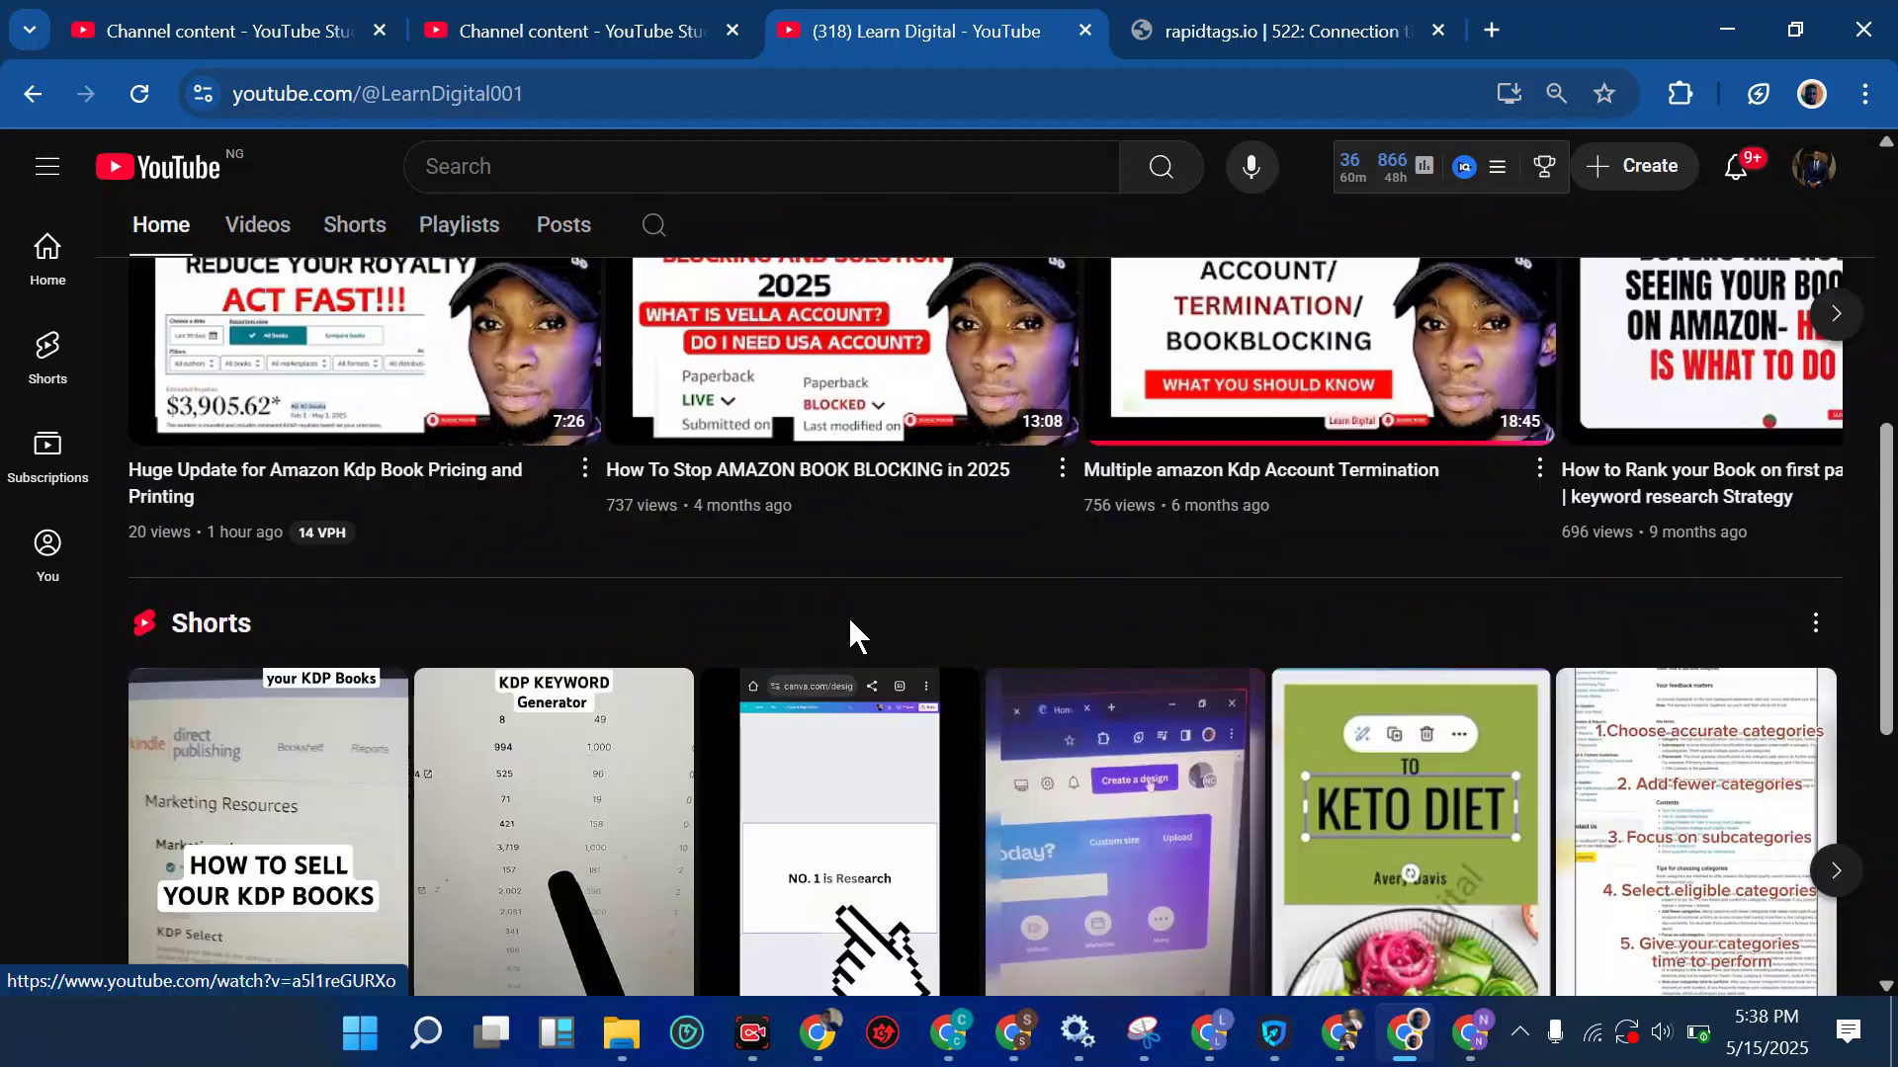
scroll(856, 613, "down", 7)
scroll(858, 615, "down", 1)
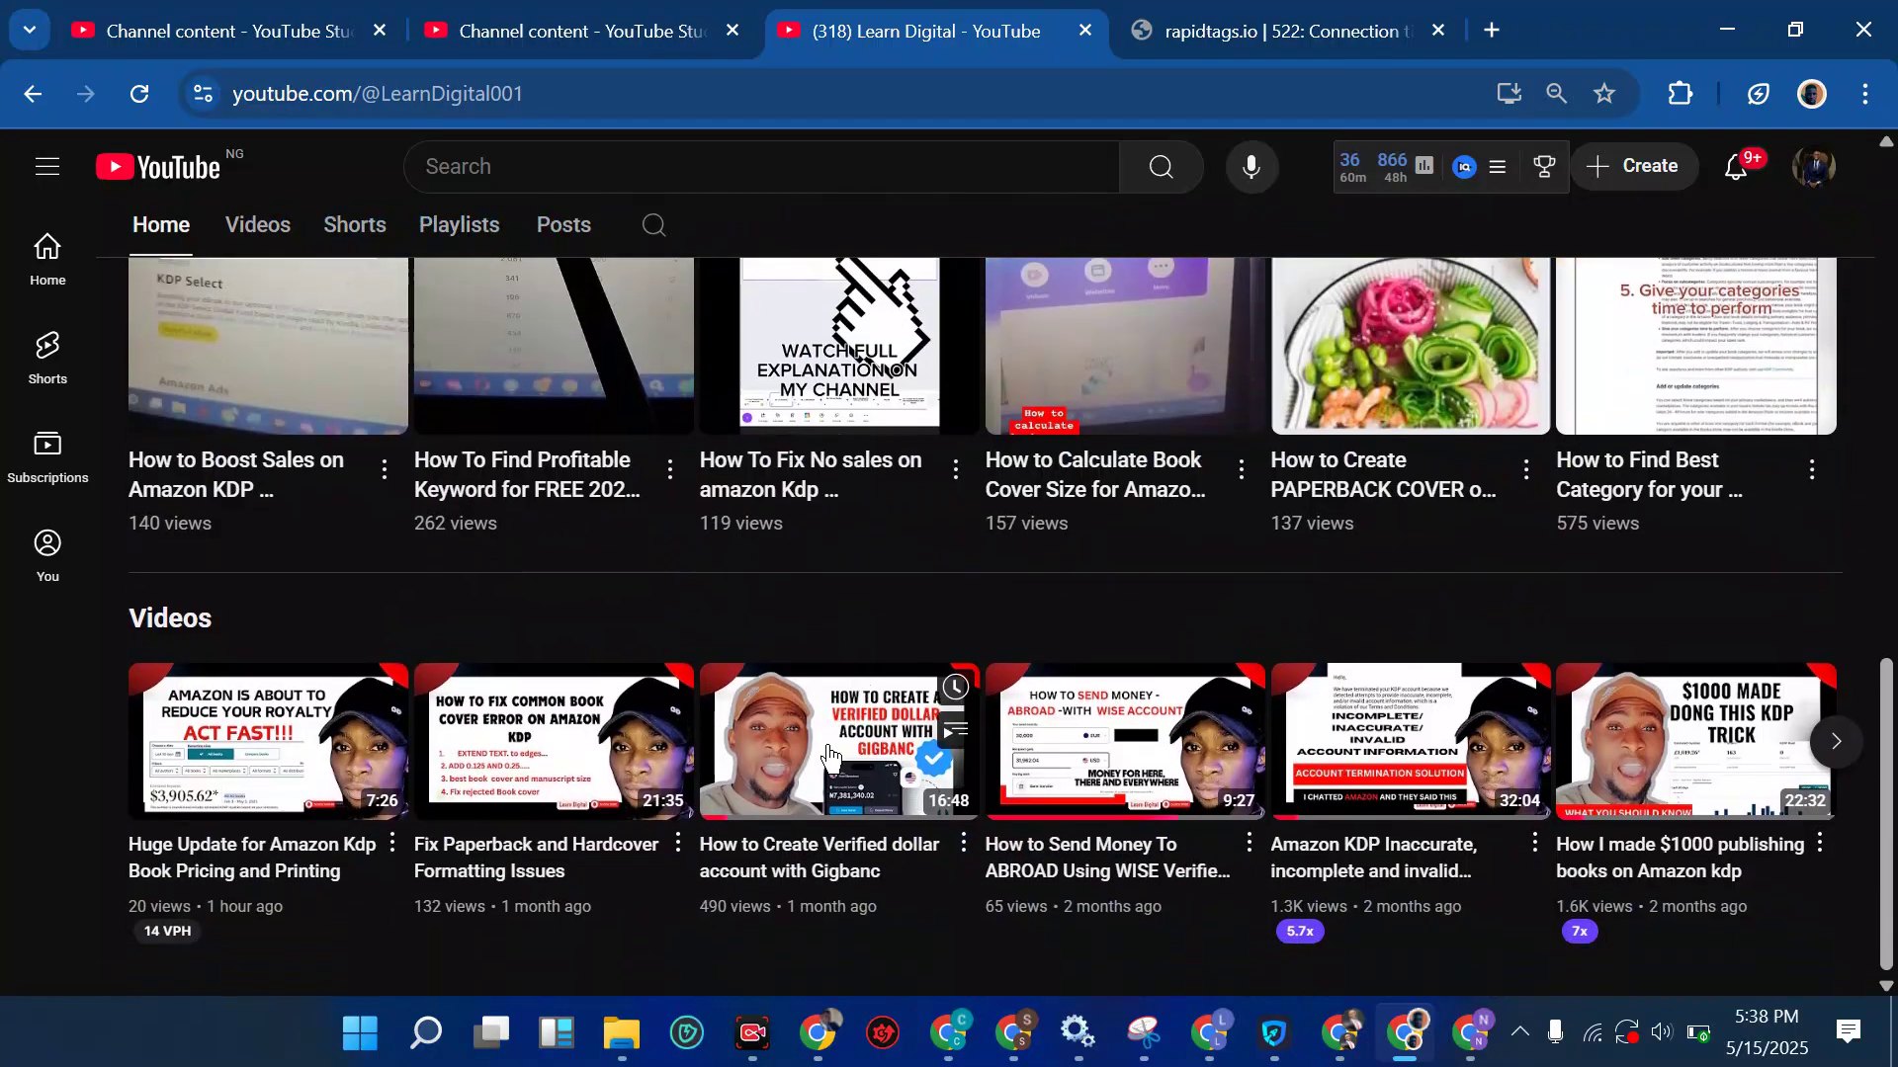
mouse_move(1124, 738)
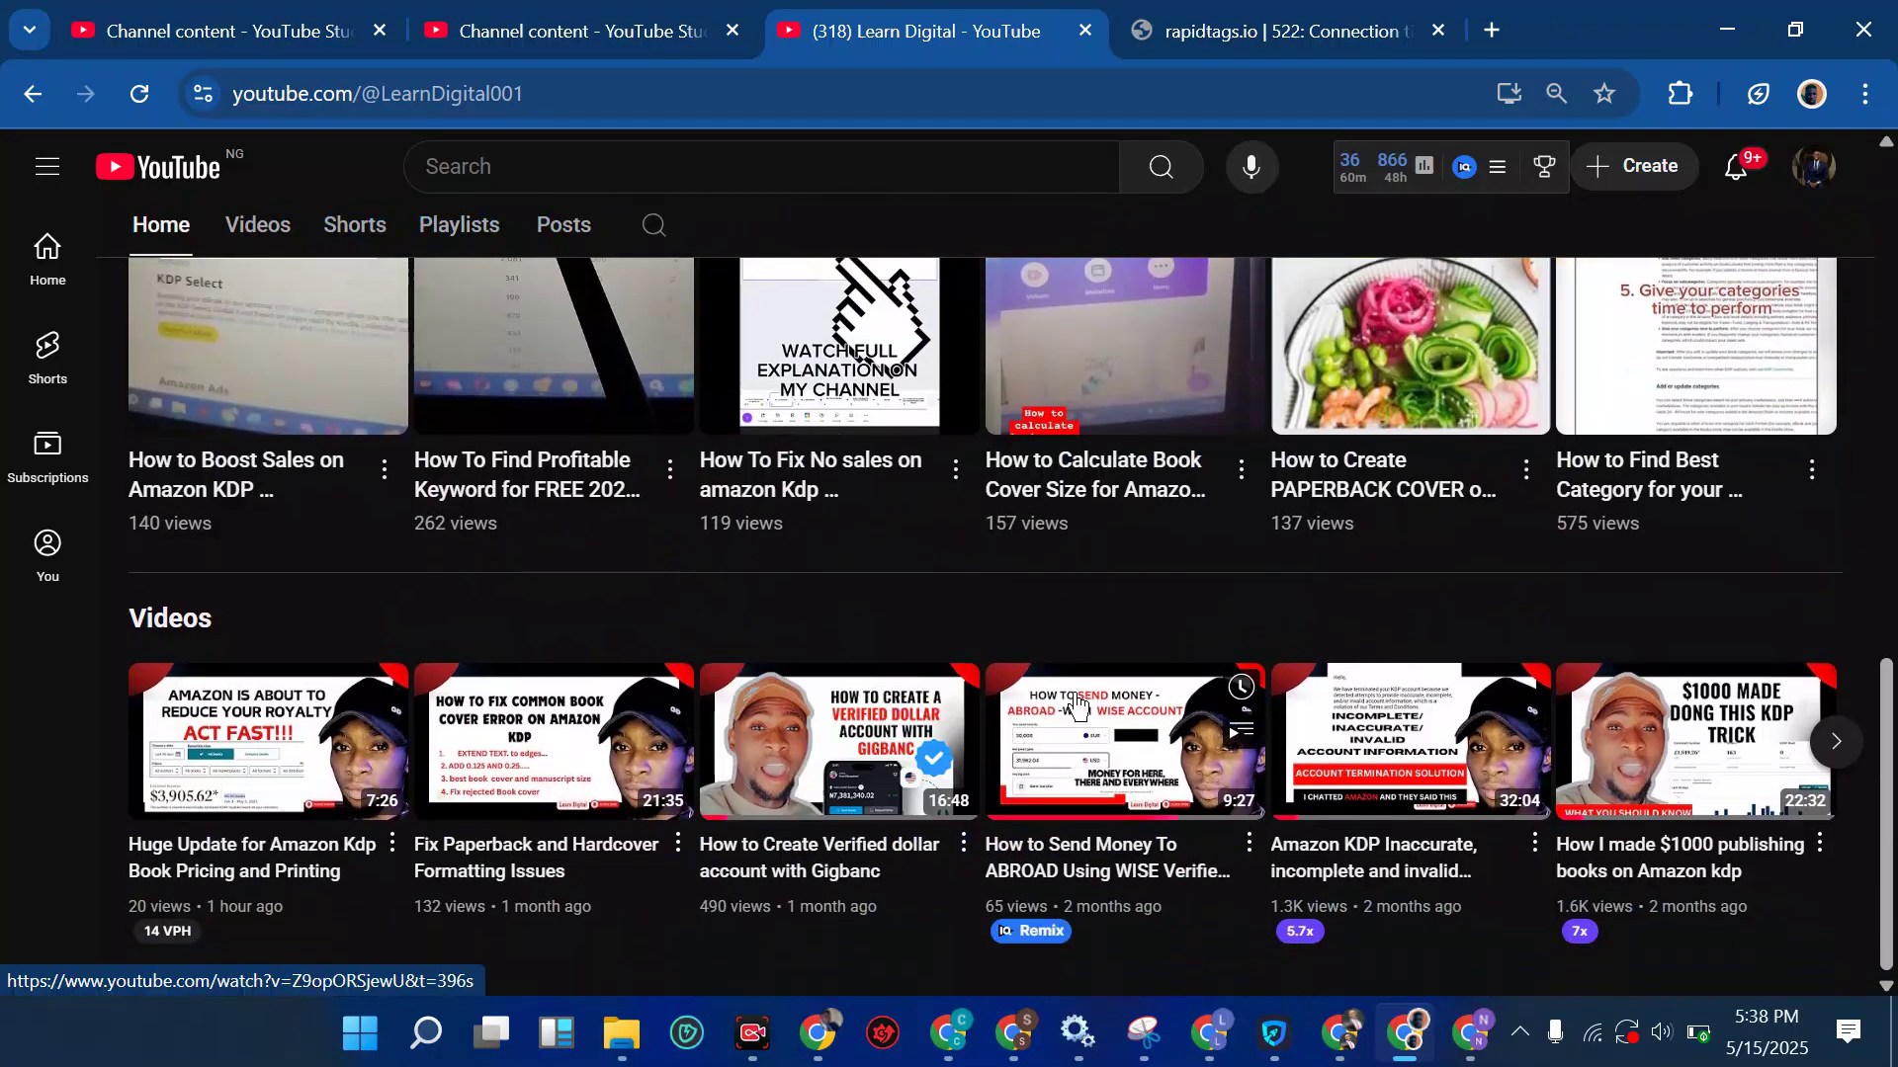
scroll(1058, 721, "up", 3)
scroll(1062, 682, "down", 3)
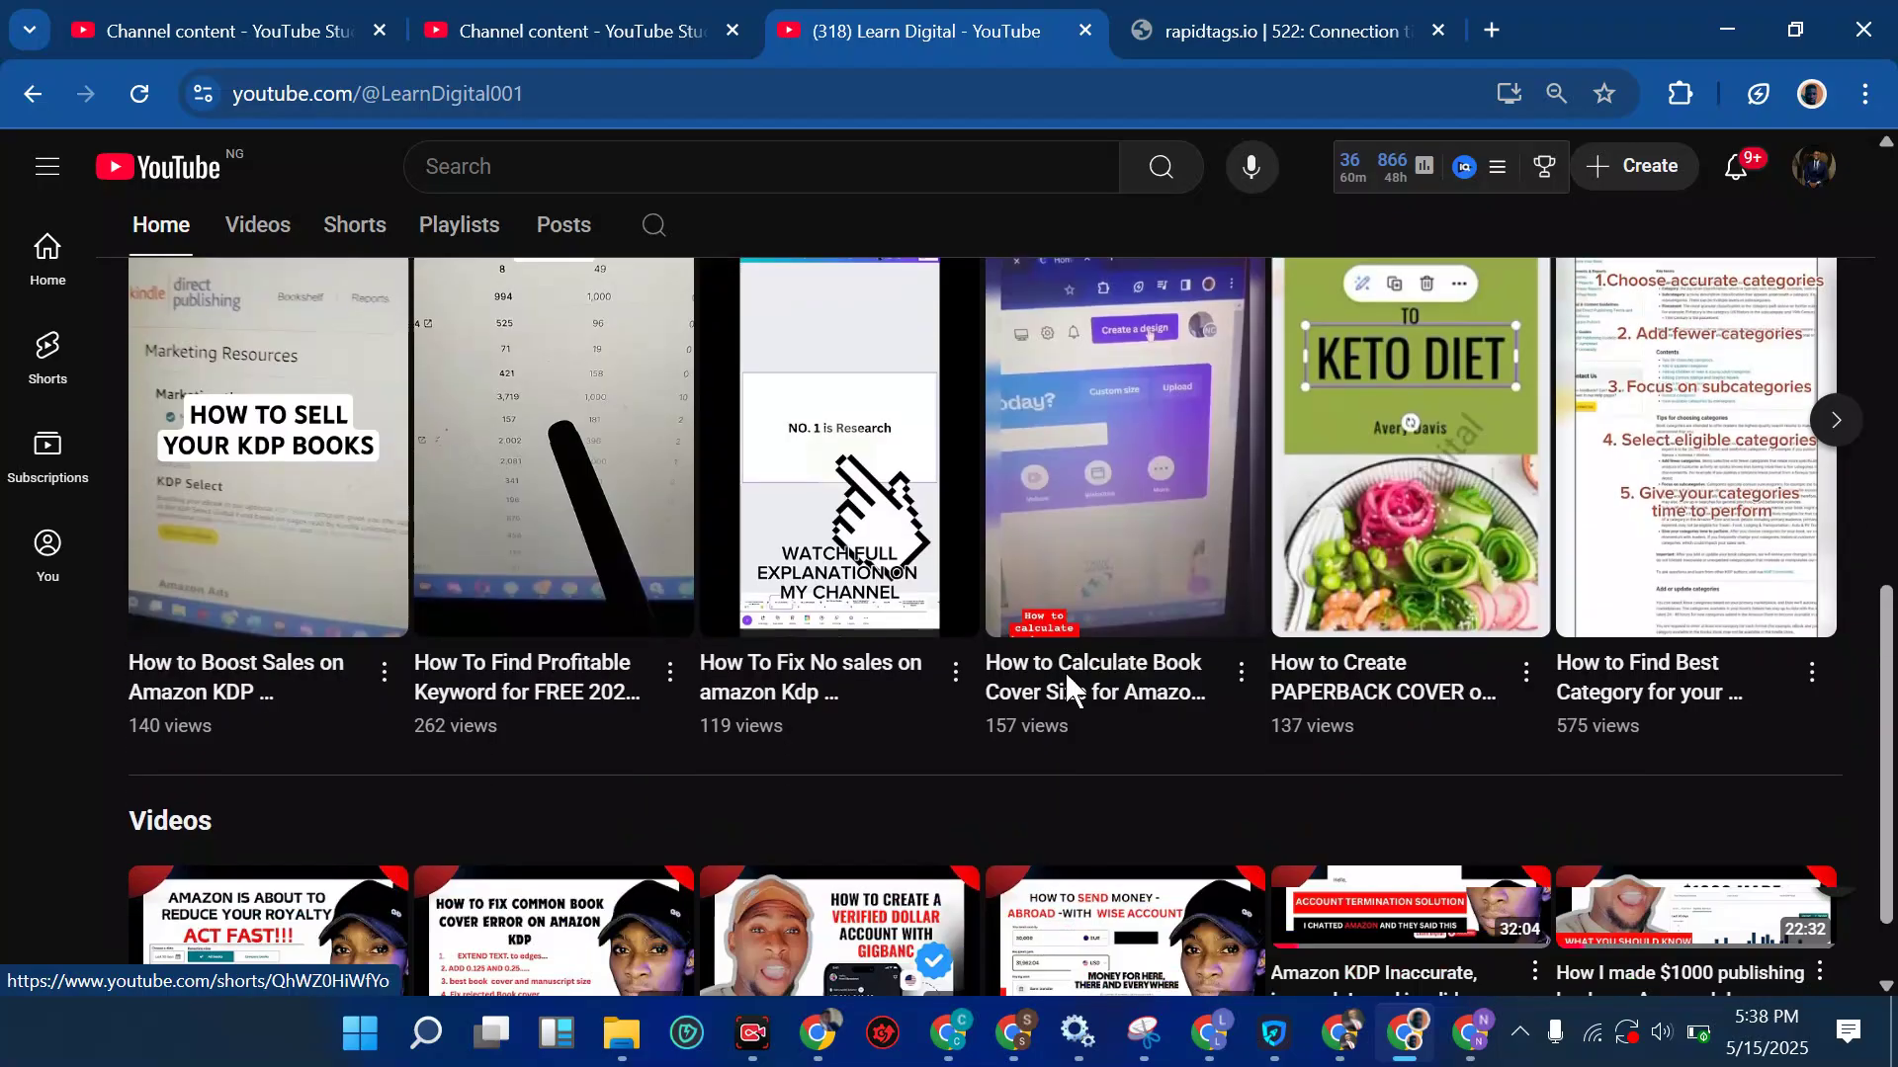
scroll(1059, 677, "up", 5)
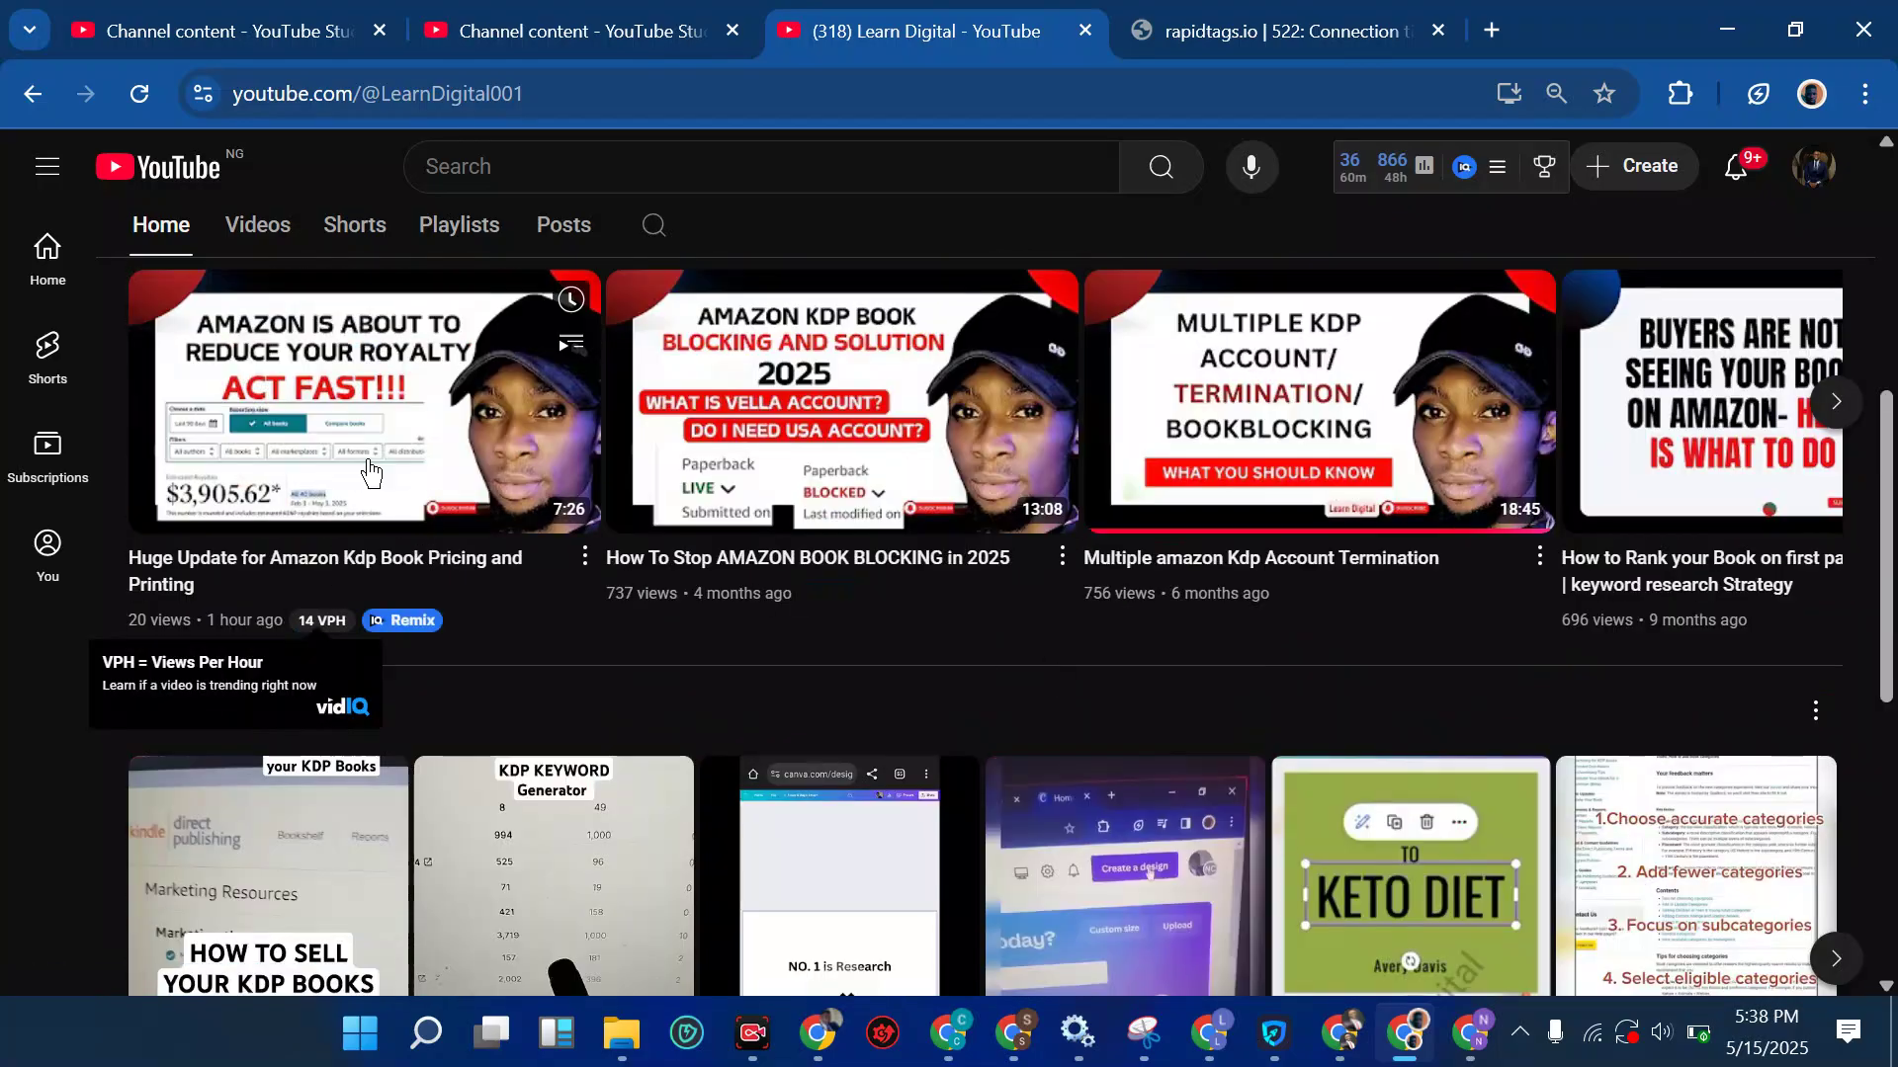
- Open the channel's Videos tab and scroll to older Amazon KDP tutorial uploads
left_click(275, 237)
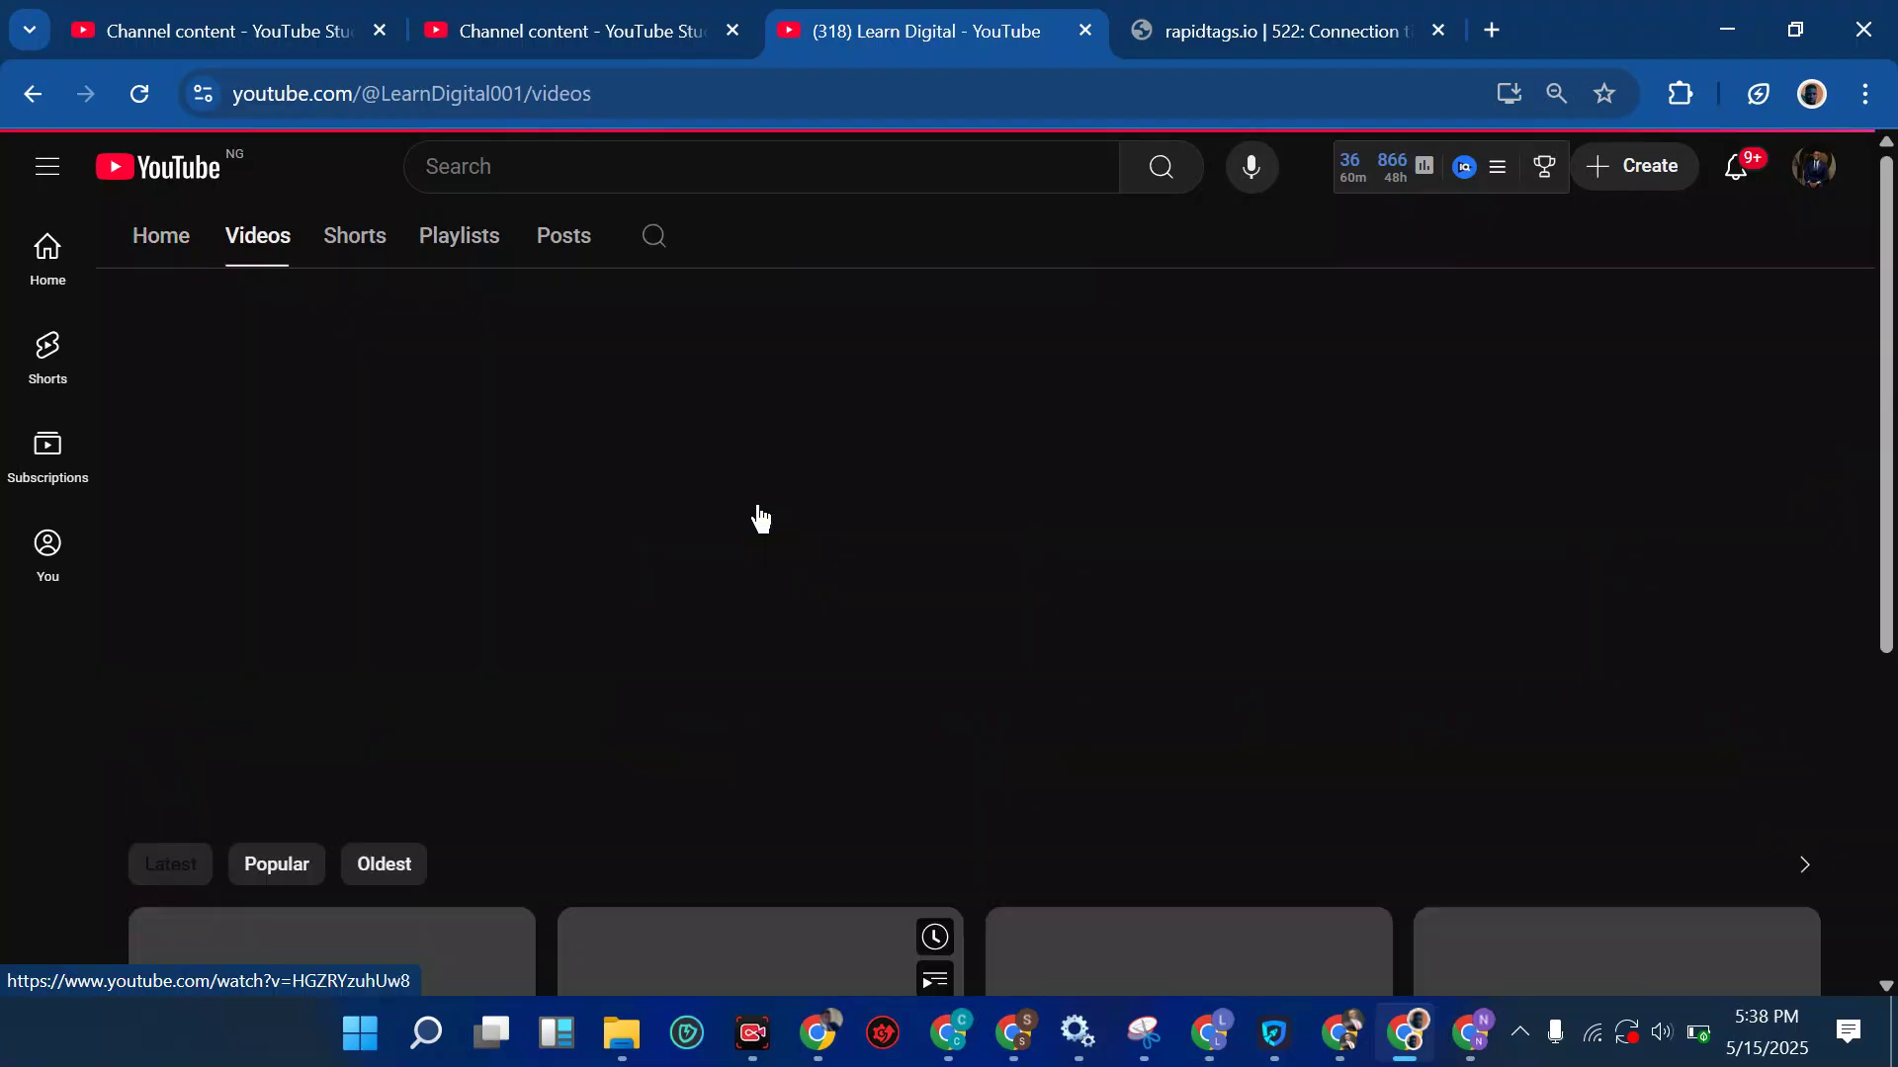
scroll(868, 532, "down", 5)
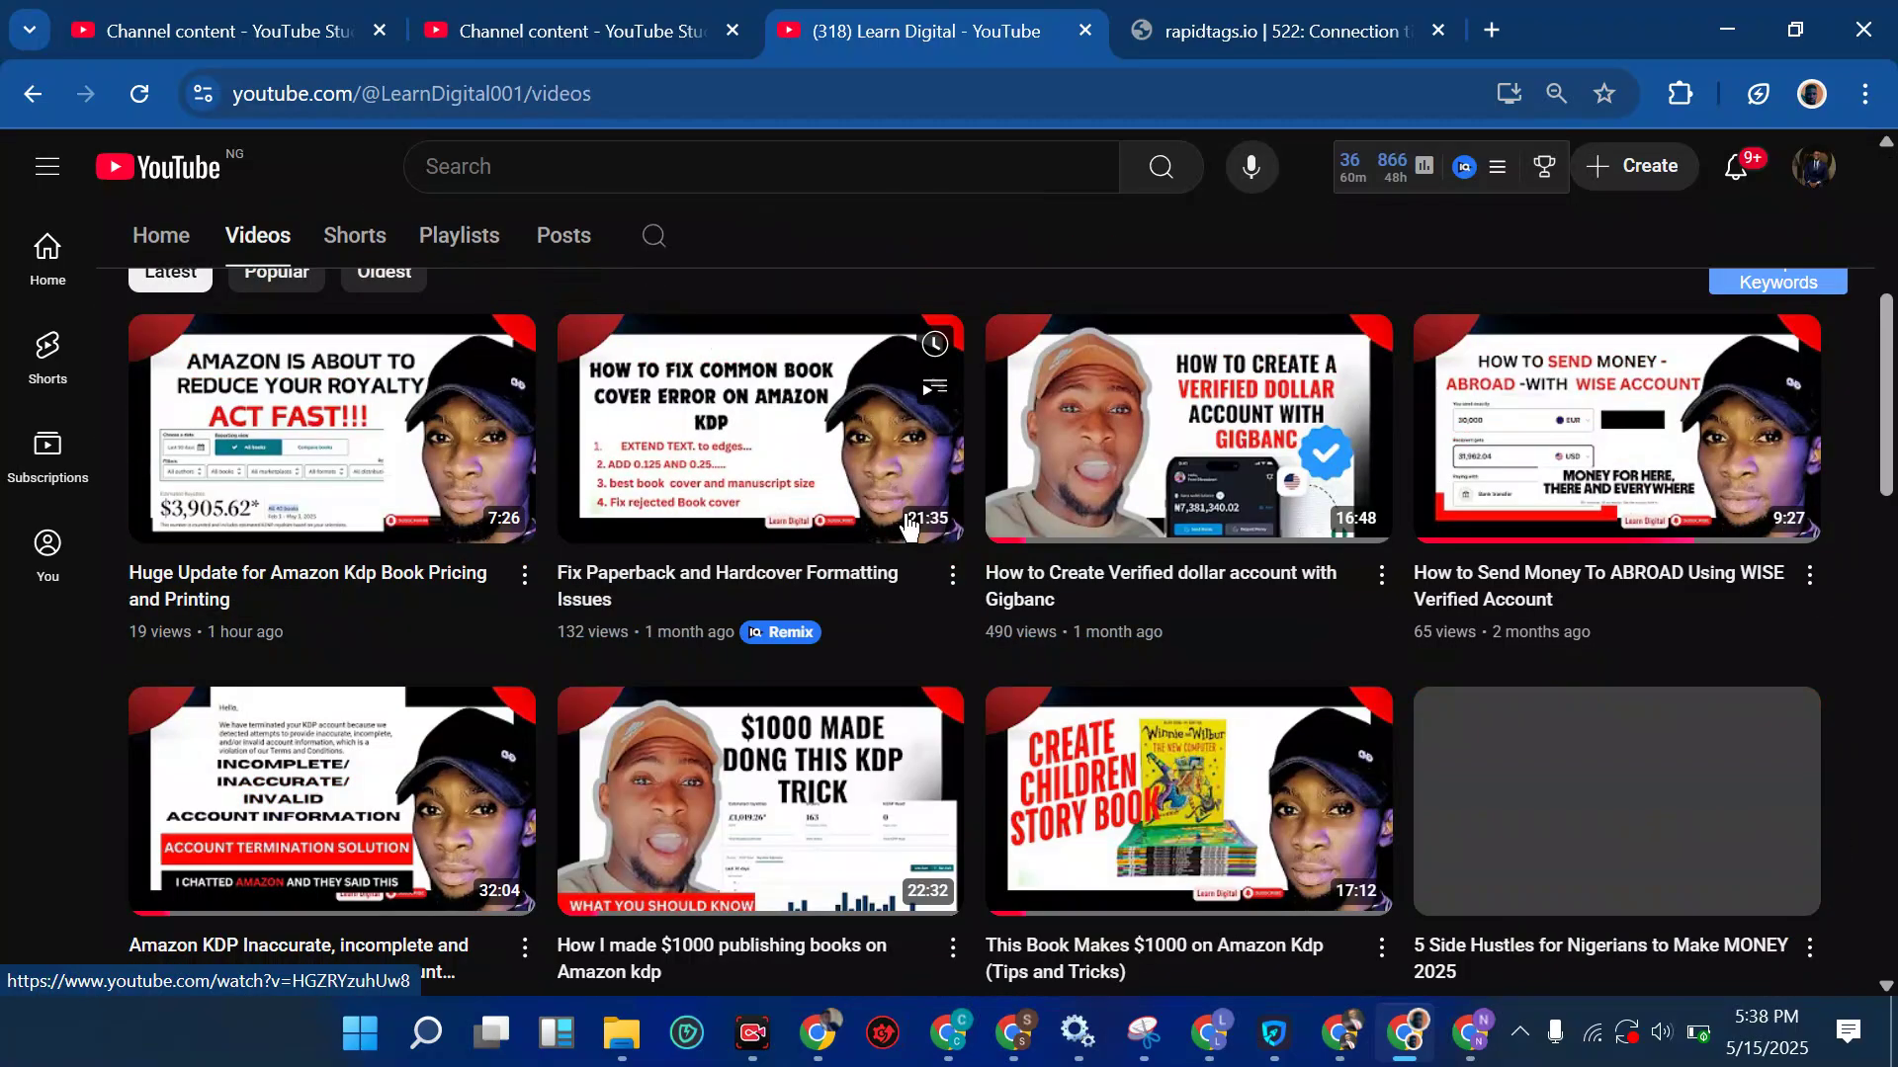
scroll(910, 527, "down", 3)
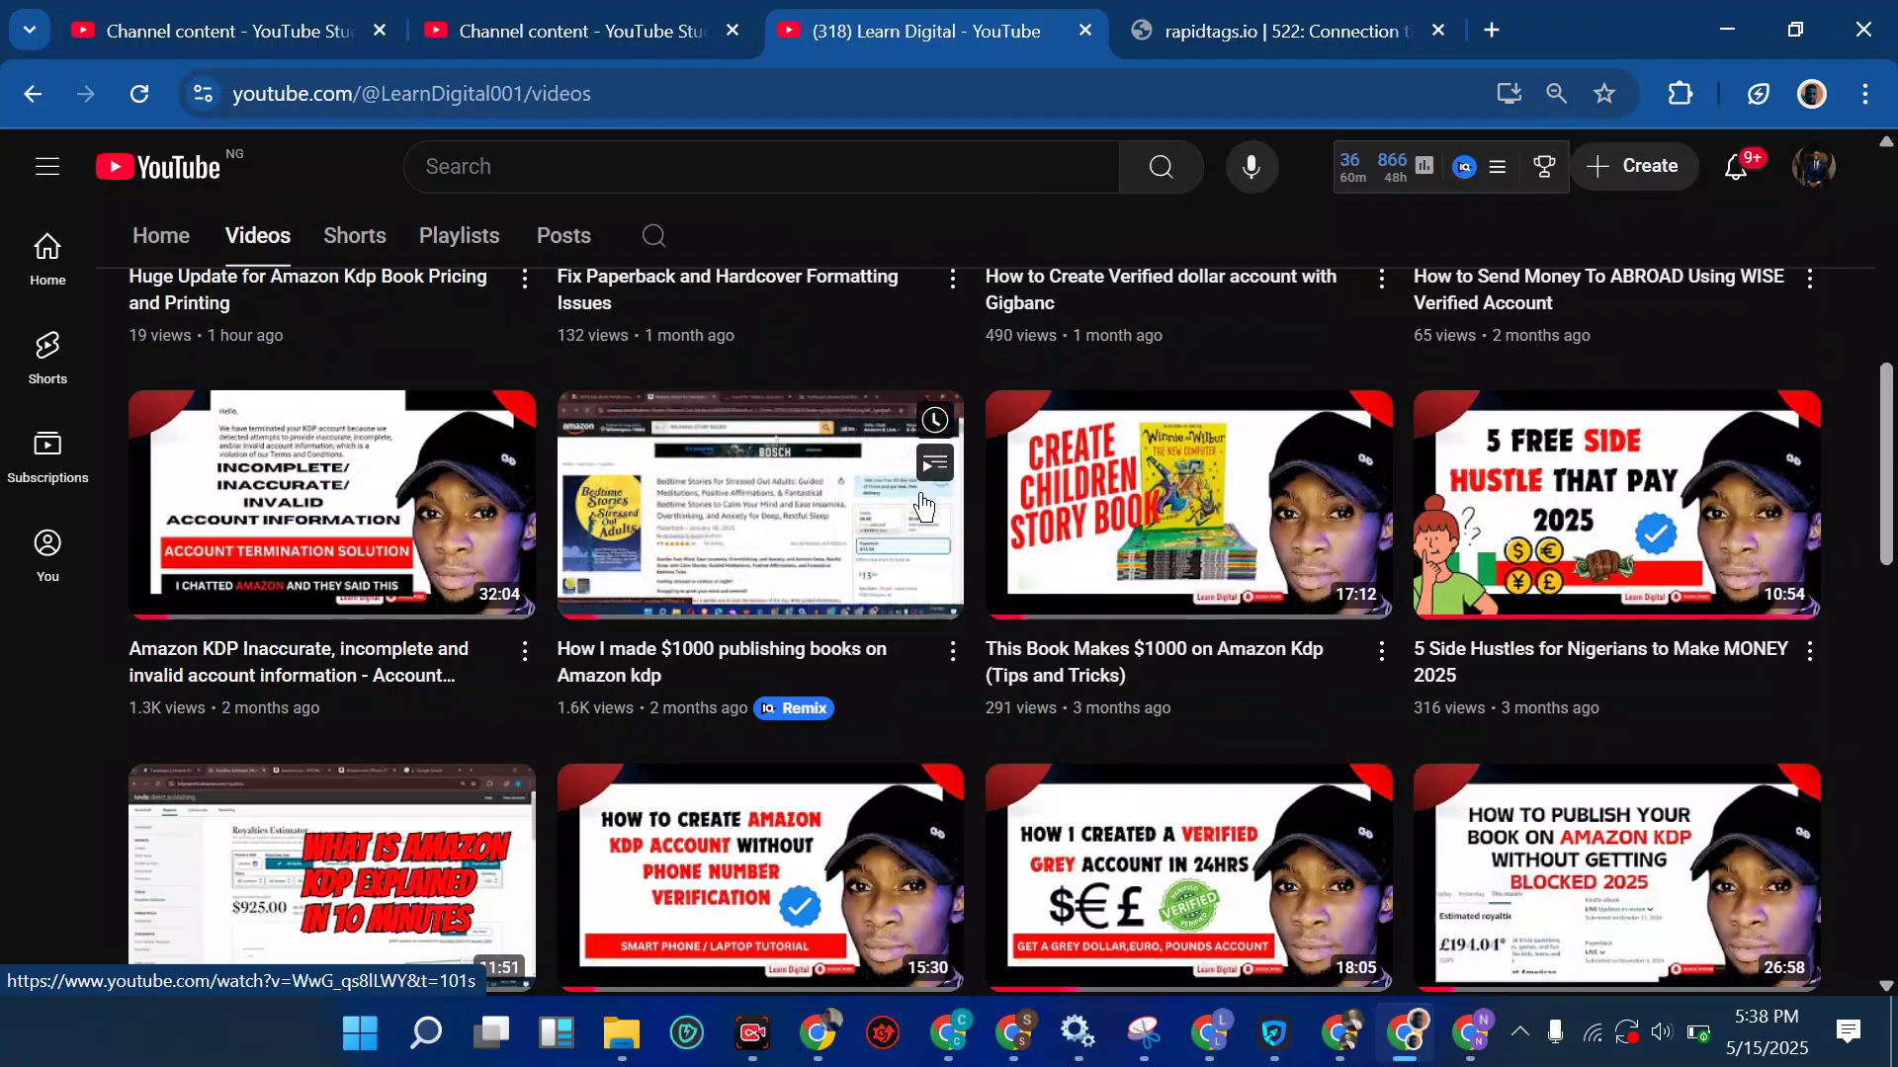
scroll(926, 501, "down", 3)
scroll(867, 429, "up", 10)
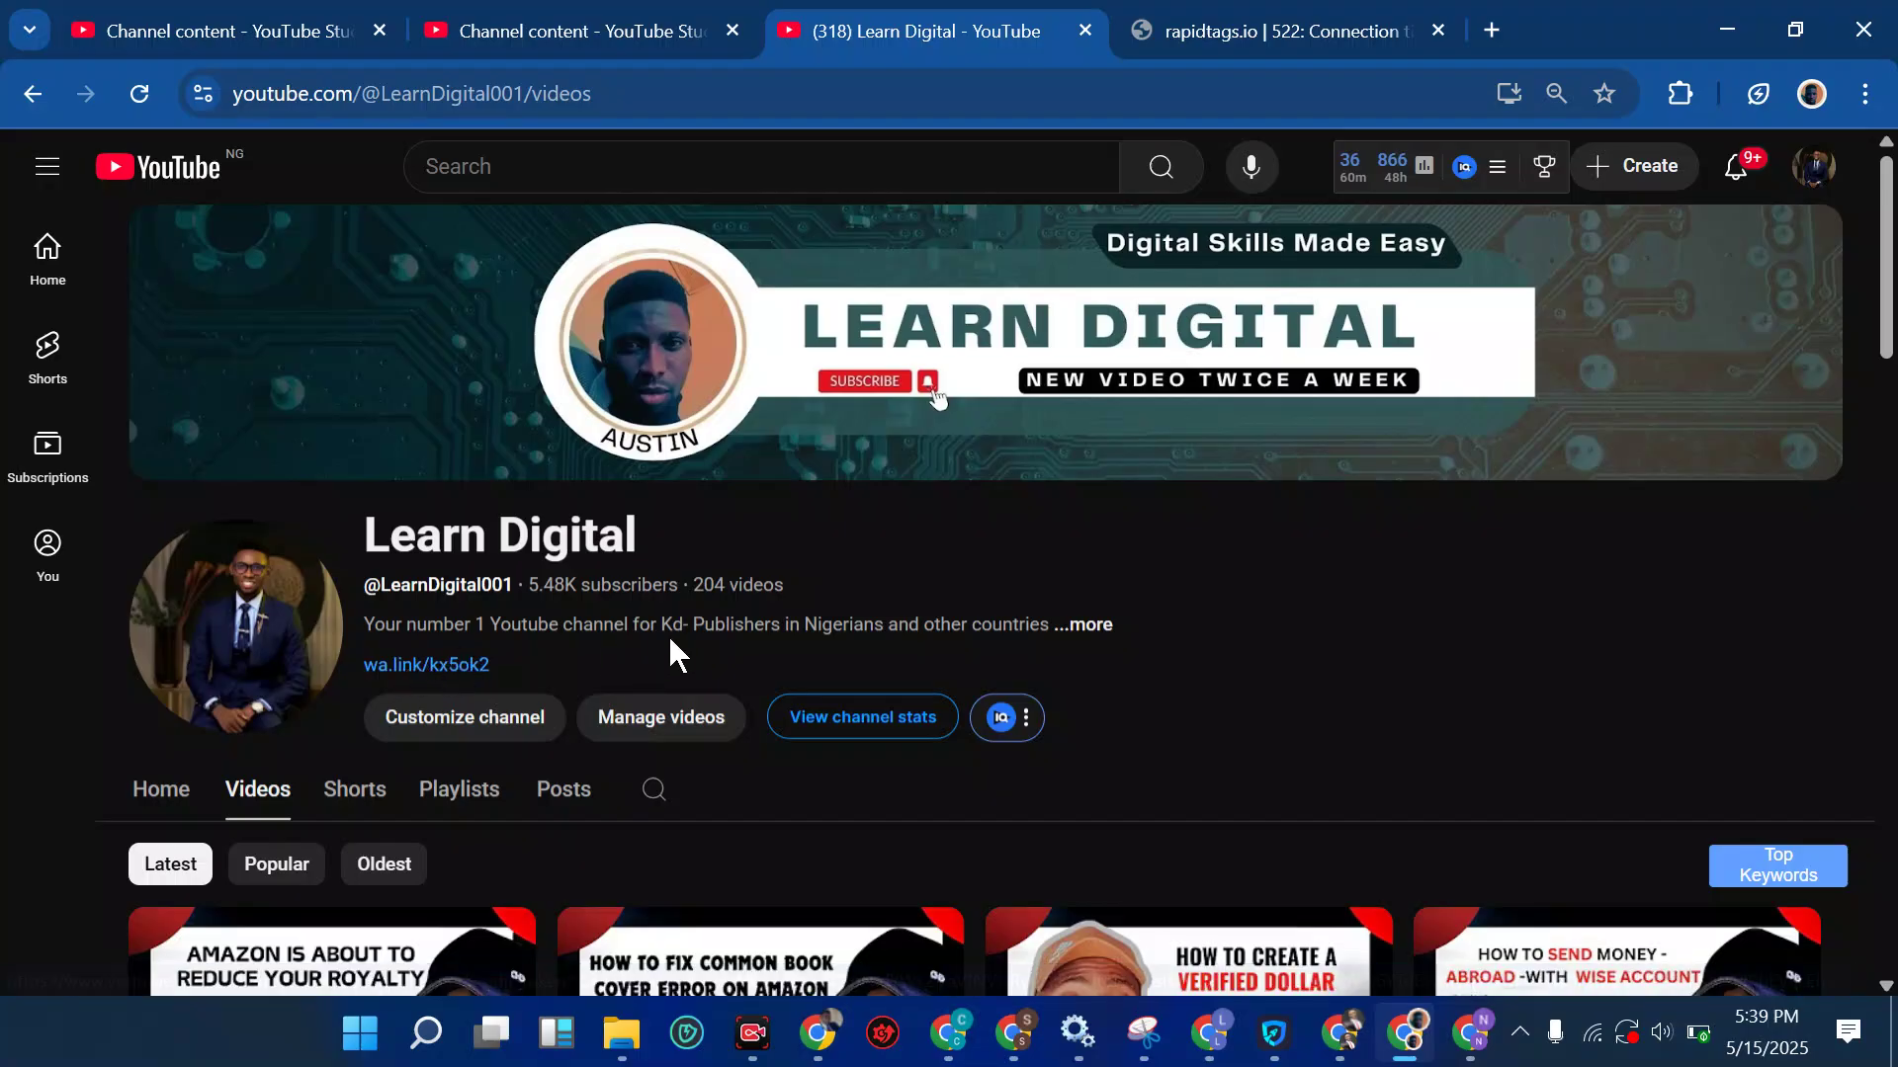
scroll(669, 649, "down", 9)
scroll(715, 620, "down", 6)
scroll(714, 621, "down", 5)
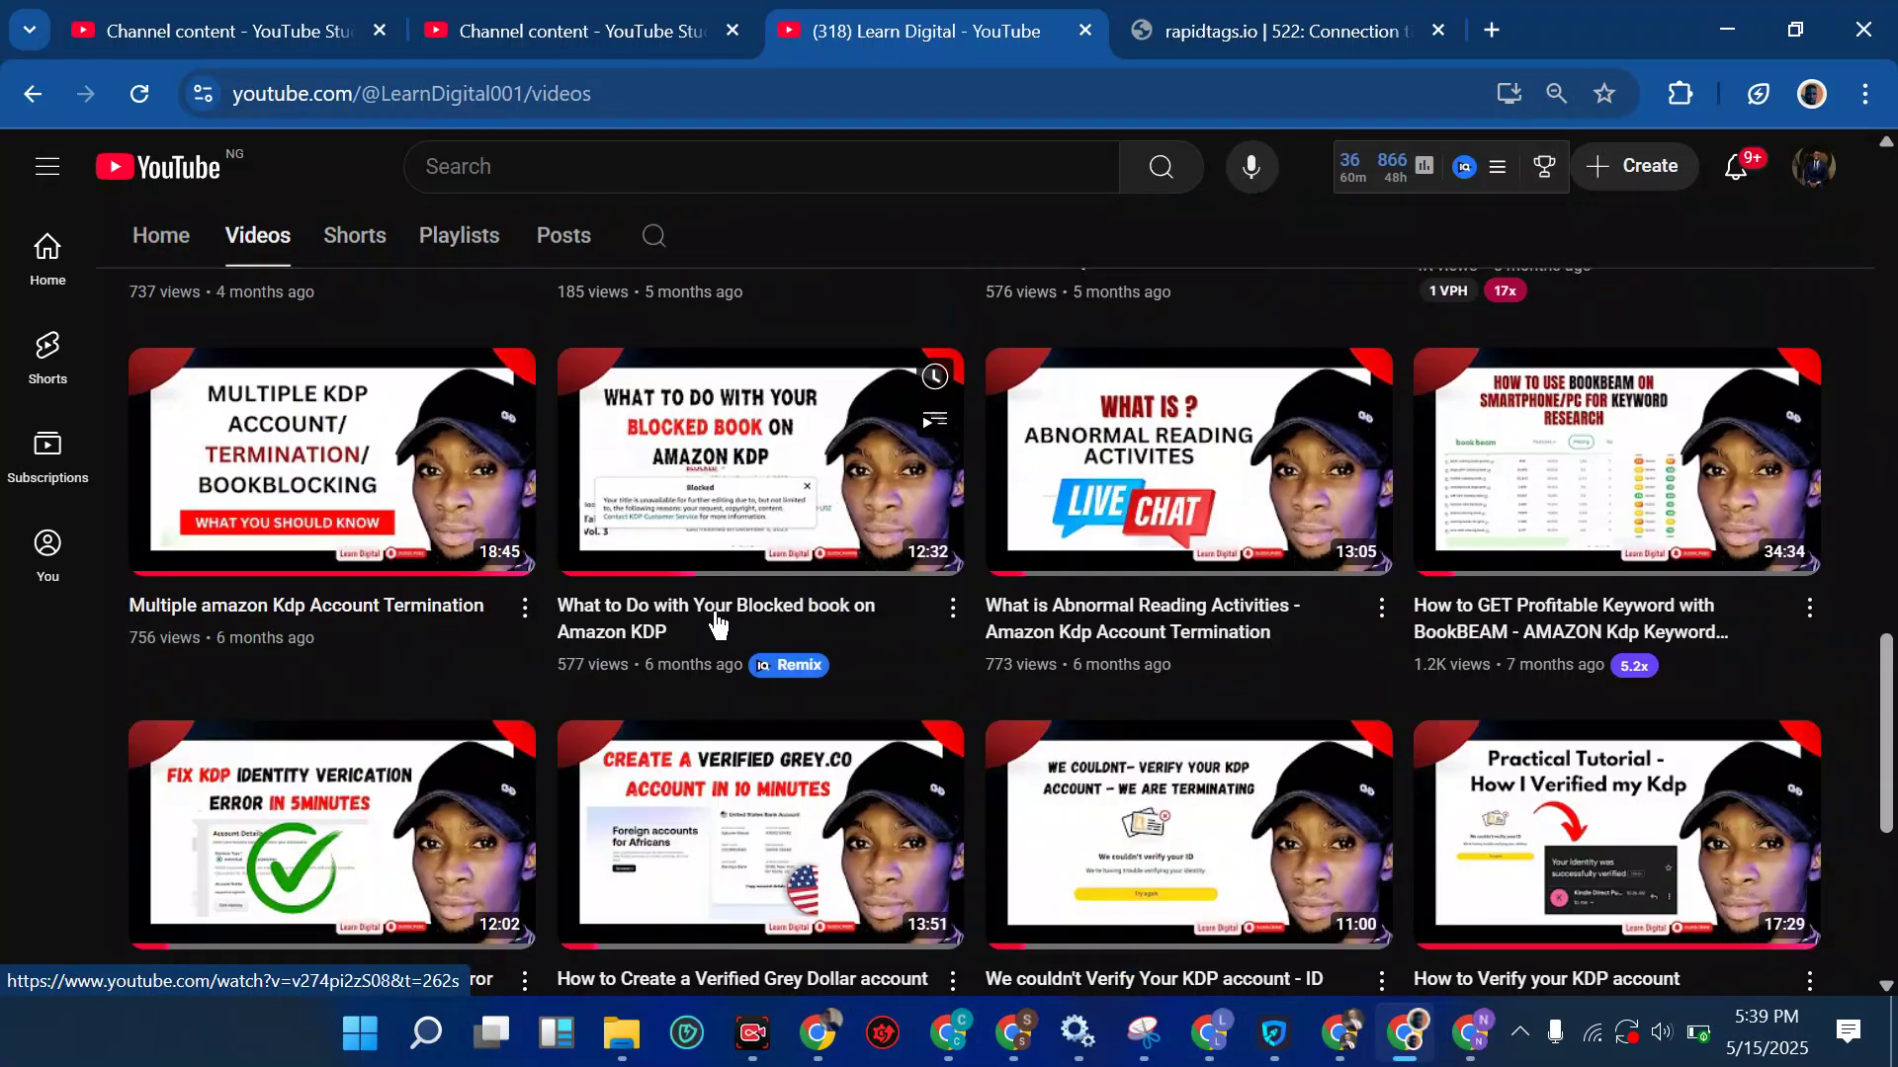
scroll(722, 613, "down", 4)
scroll(725, 619, "down", 1)
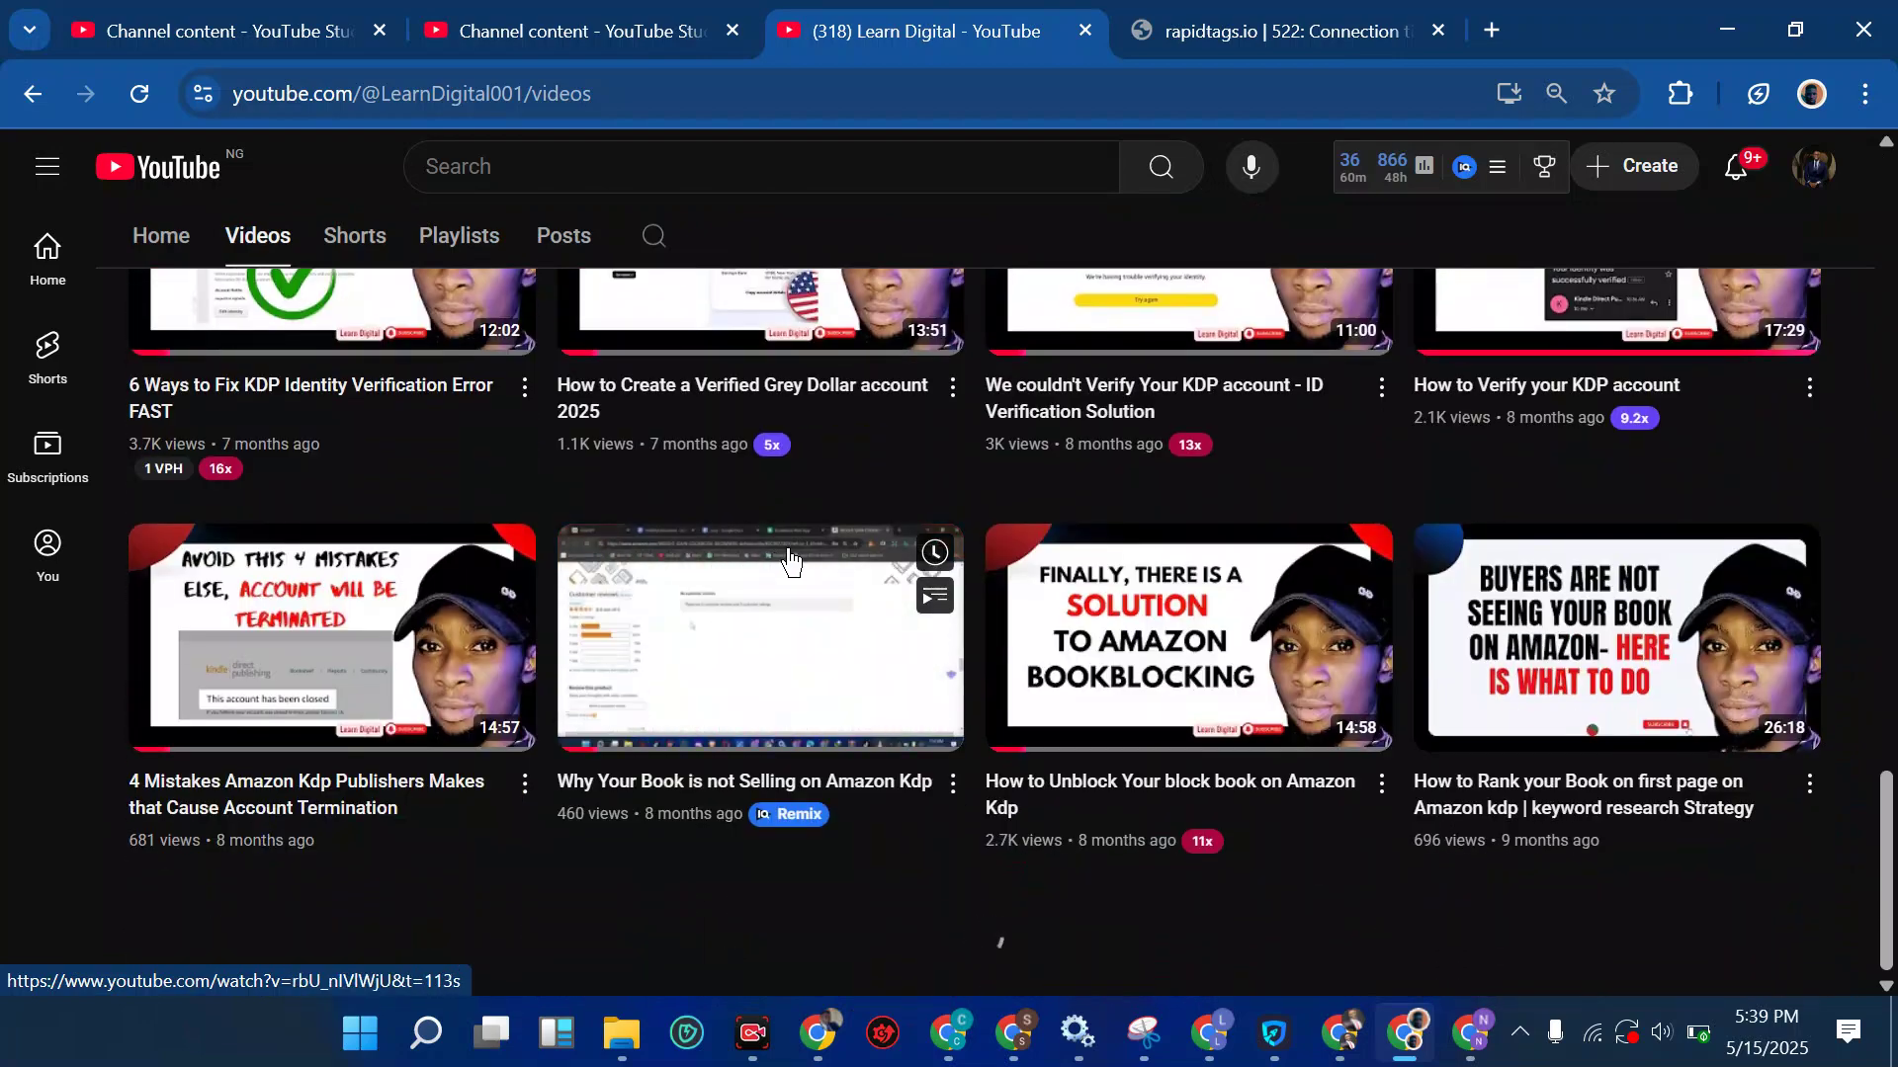
scroll(840, 549, "up", 1)
scroll(845, 547, "up", 1)
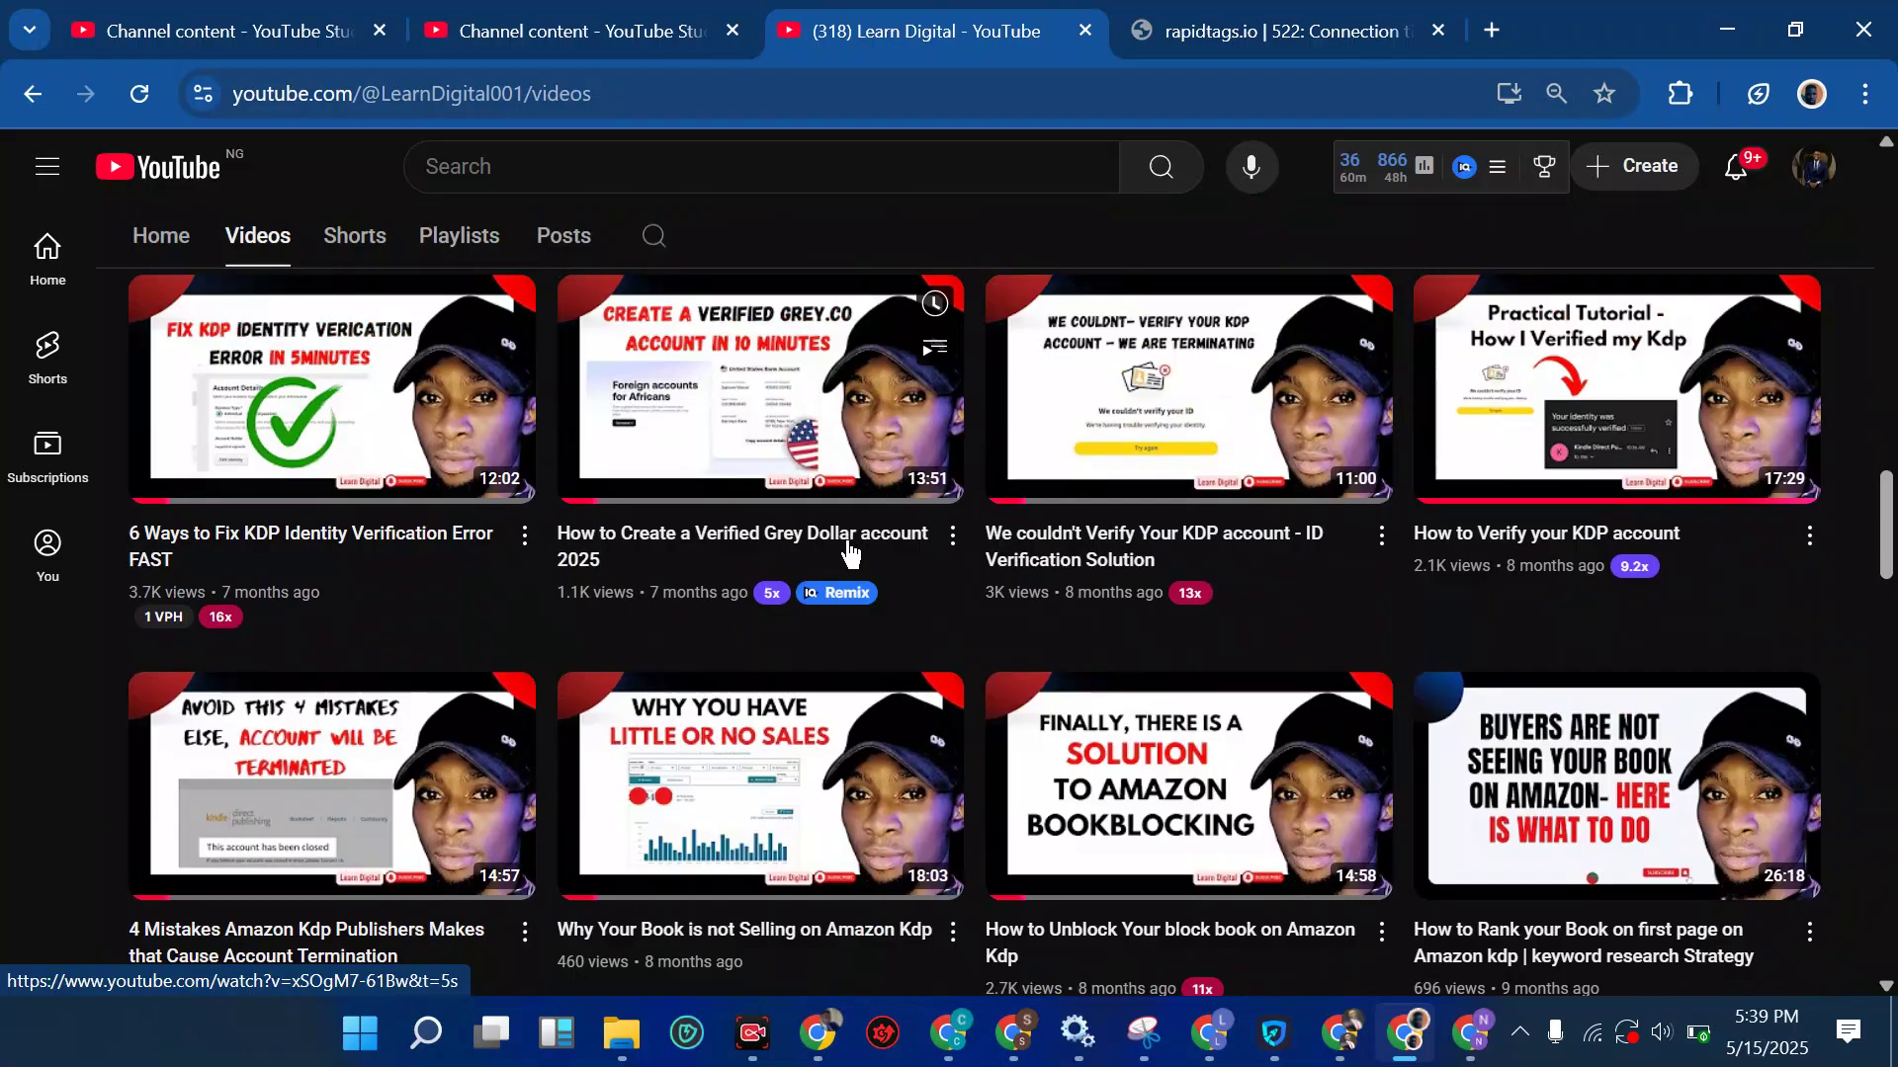